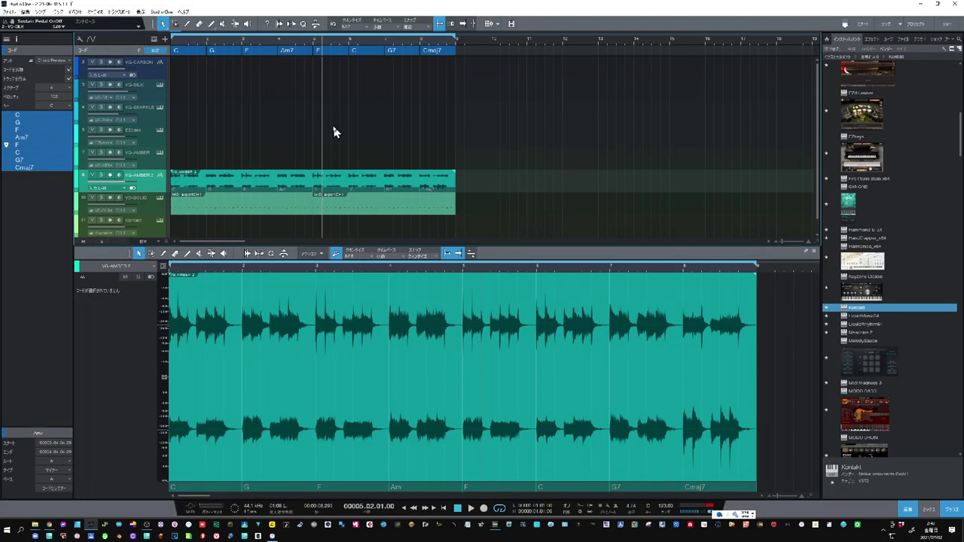
# Solo the VG-AMBER 2 track and play it back from the start of the song.
pyautogui.click(101, 176)
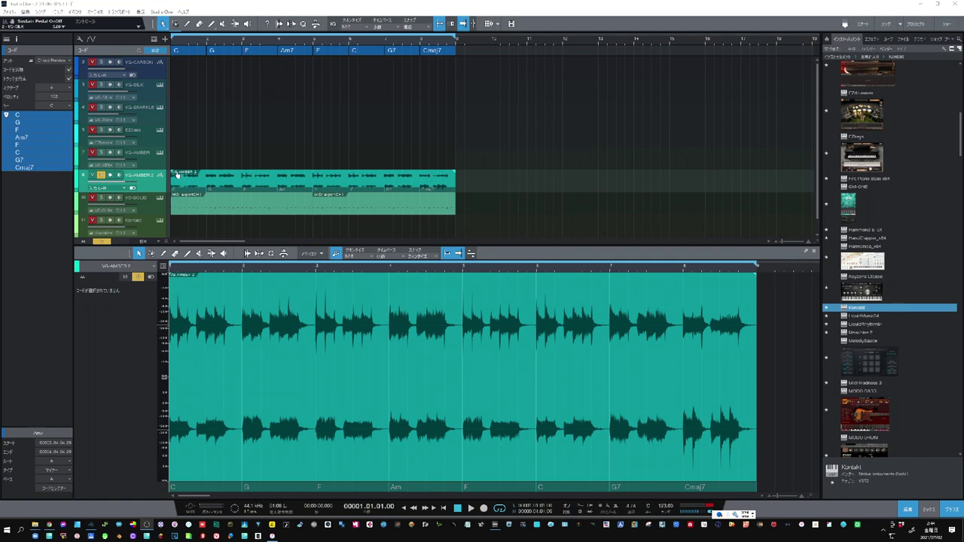
pyautogui.click(470, 509)
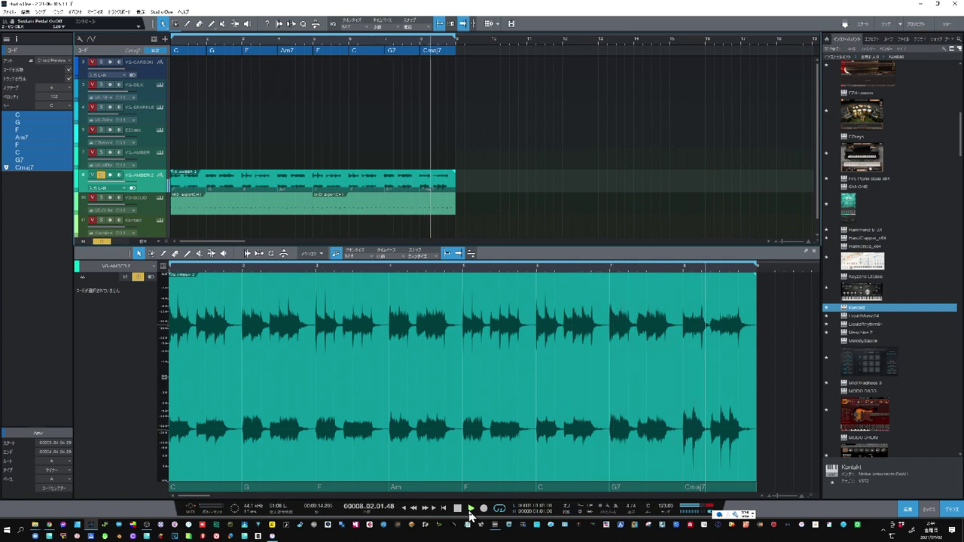
pyautogui.click(468, 510)
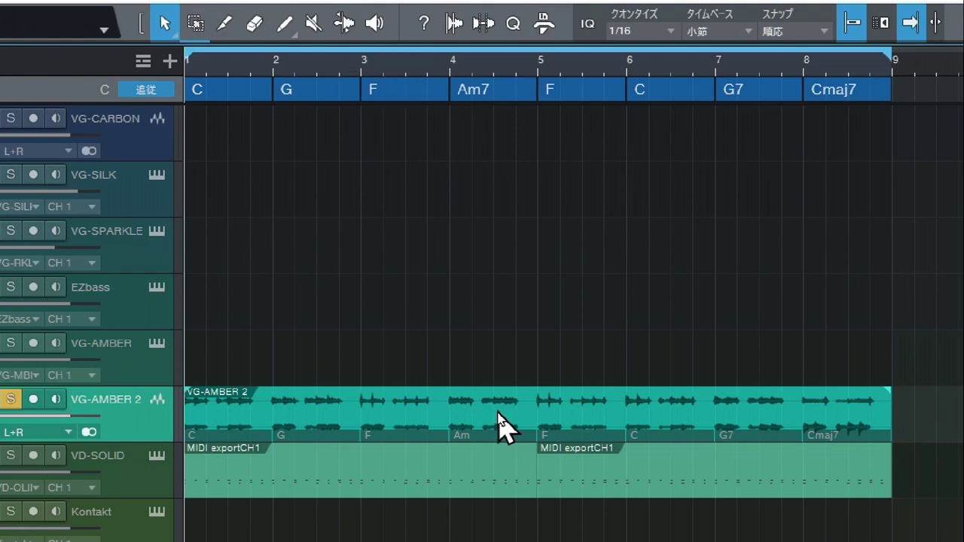
# Transfer the VG-AMBER 2 event's chords to the chord track and run chord detection on that audio event.
pyautogui.moveTo(497, 413); pyautogui.dragTo(507, 102)
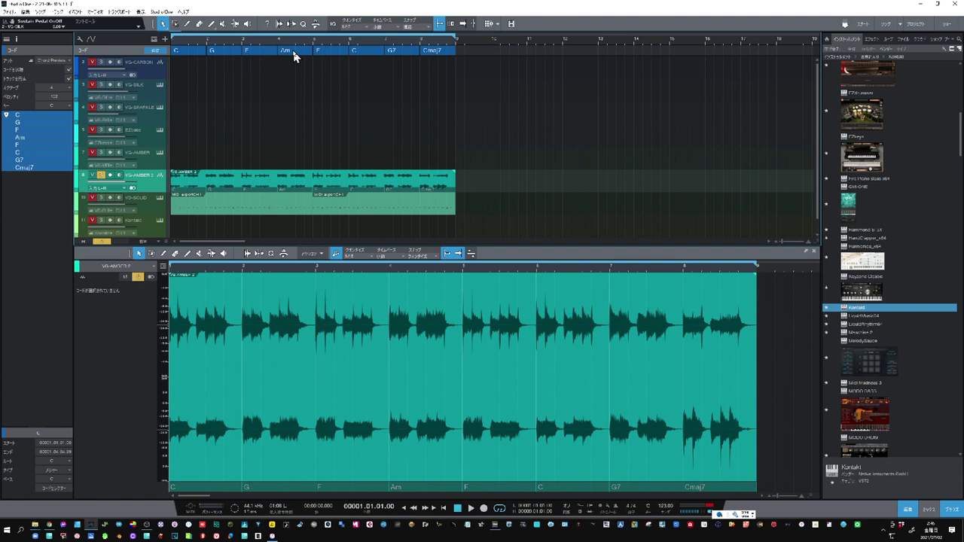
pyautogui.click(294, 113)
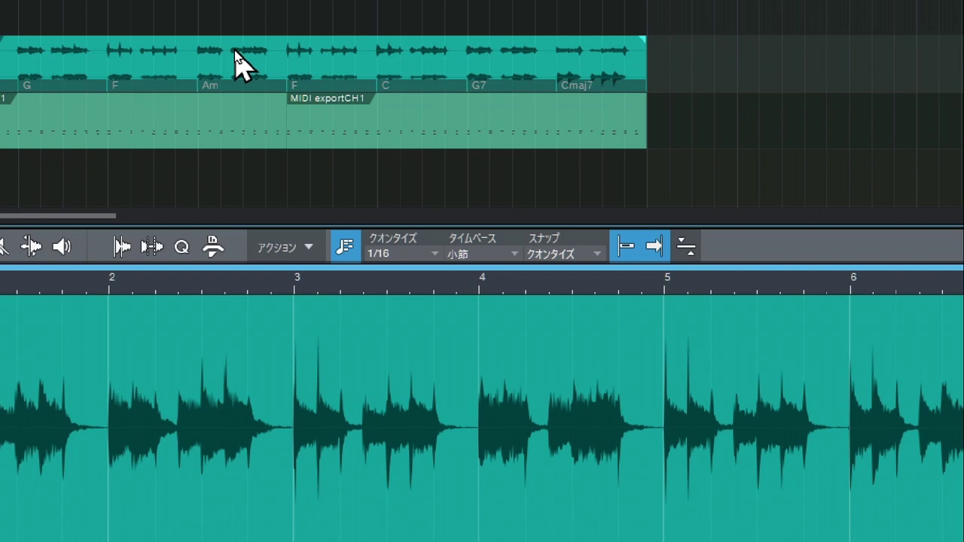
pyautogui.rightClick(236, 61)
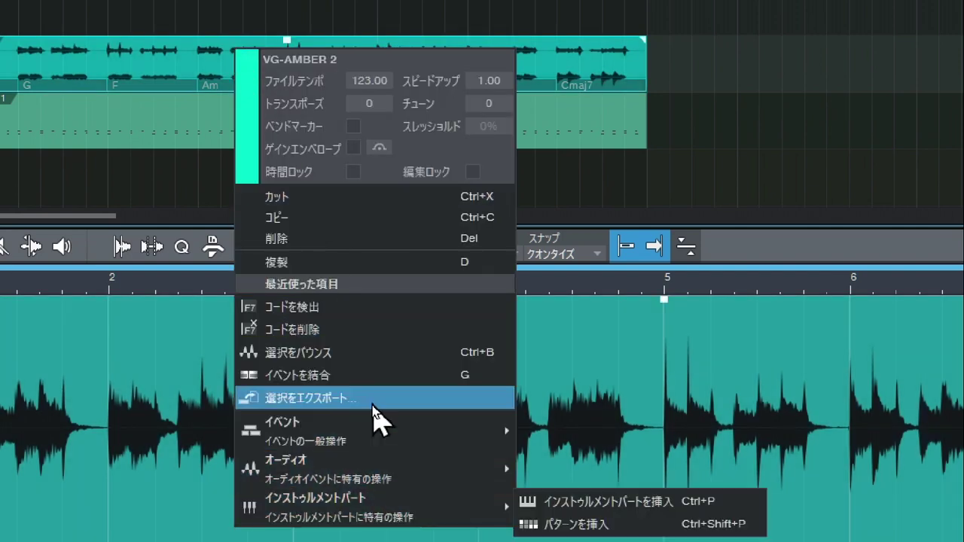
pyautogui.click(371, 309)
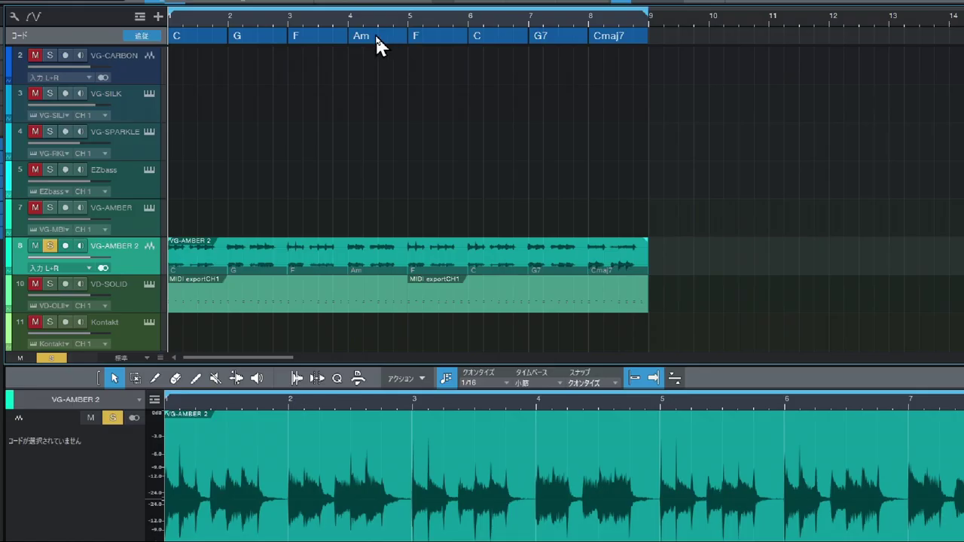
# Change the Am chord at bar 4 of the chord track to Am7 in the chord selector.
pyautogui.doubleClick(376, 37)
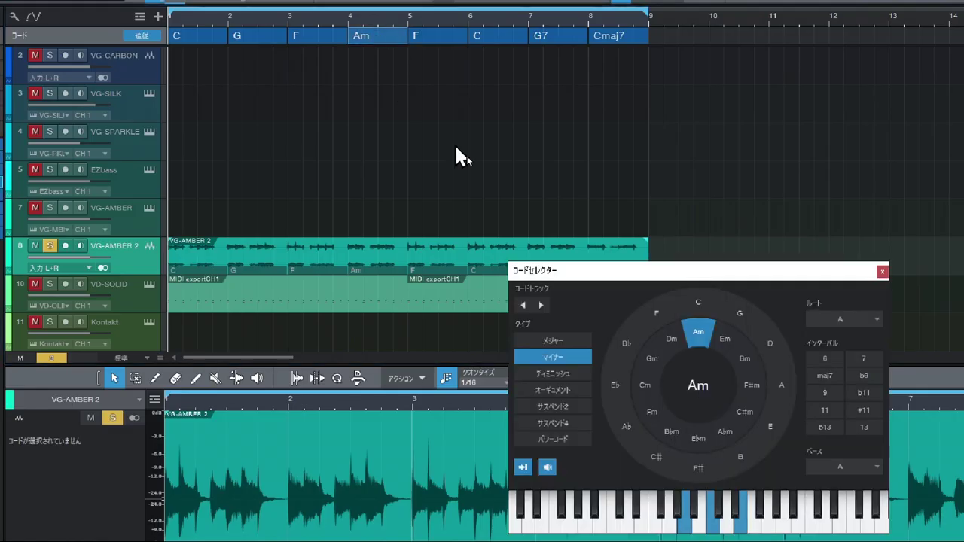
pyautogui.click(864, 359)
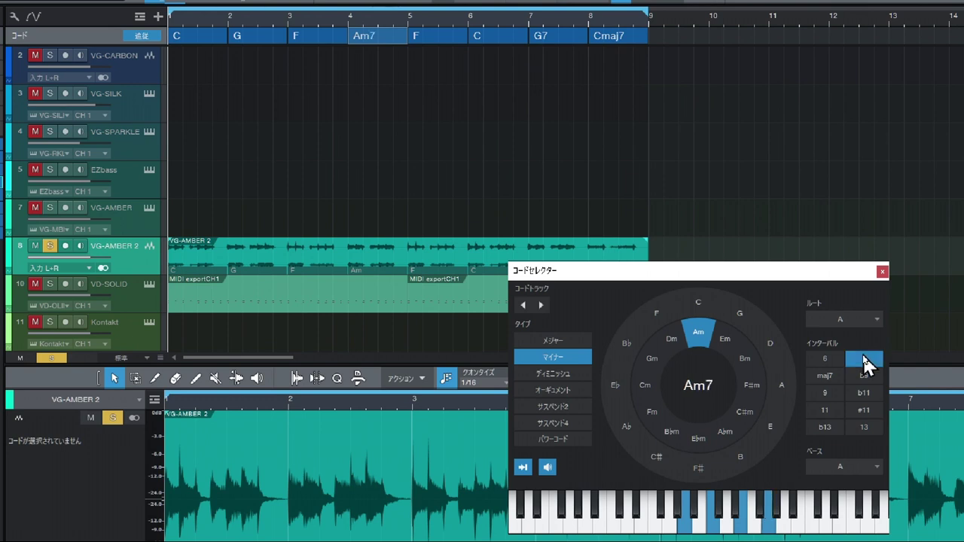
pyautogui.click(883, 271)
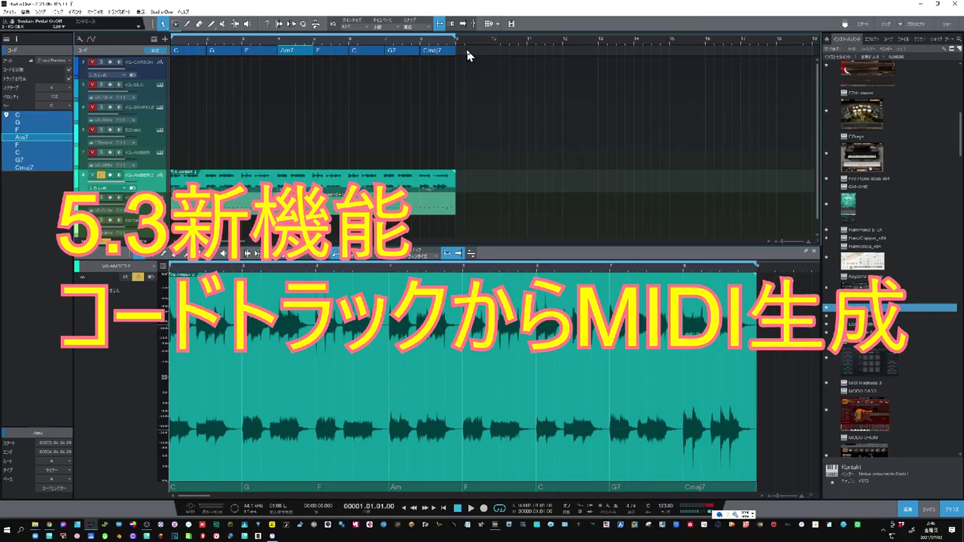
# Place all the chord track's chords on the VG-SILK track as MIDI events and play them back.
pyautogui.moveTo(467, 55); pyautogui.dragTo(171, 65)
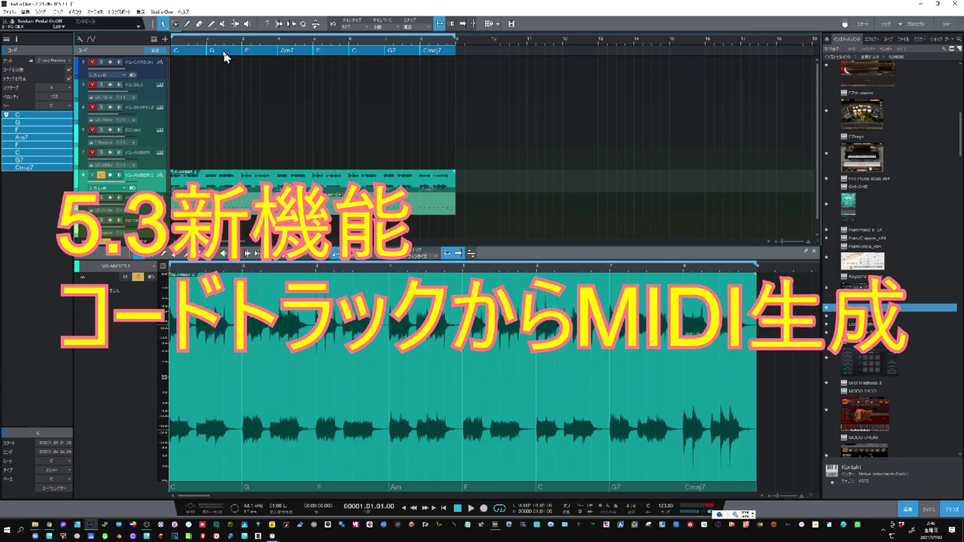
pyautogui.moveTo(224, 52); pyautogui.dragTo(223, 89)
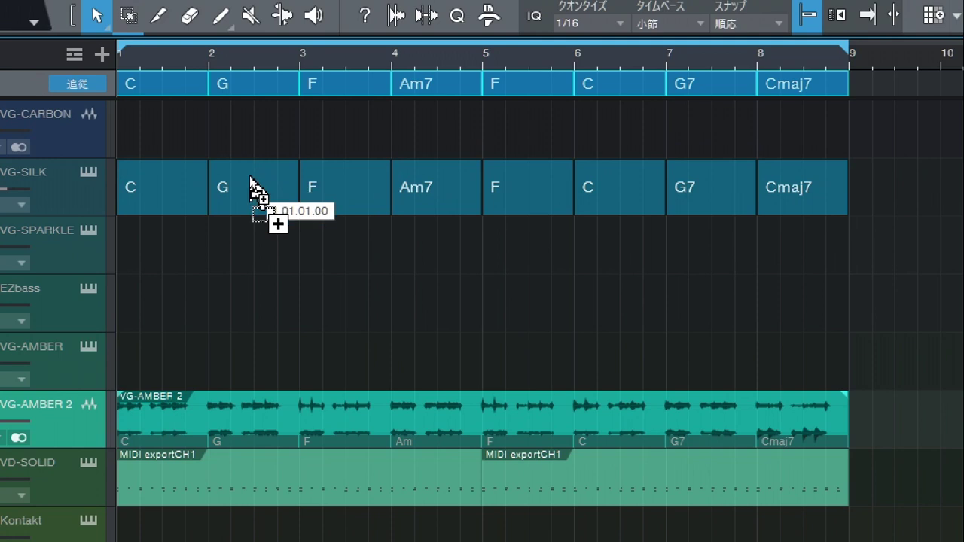
pyautogui.moveTo(251, 185); pyautogui.dragTo(251, 186)
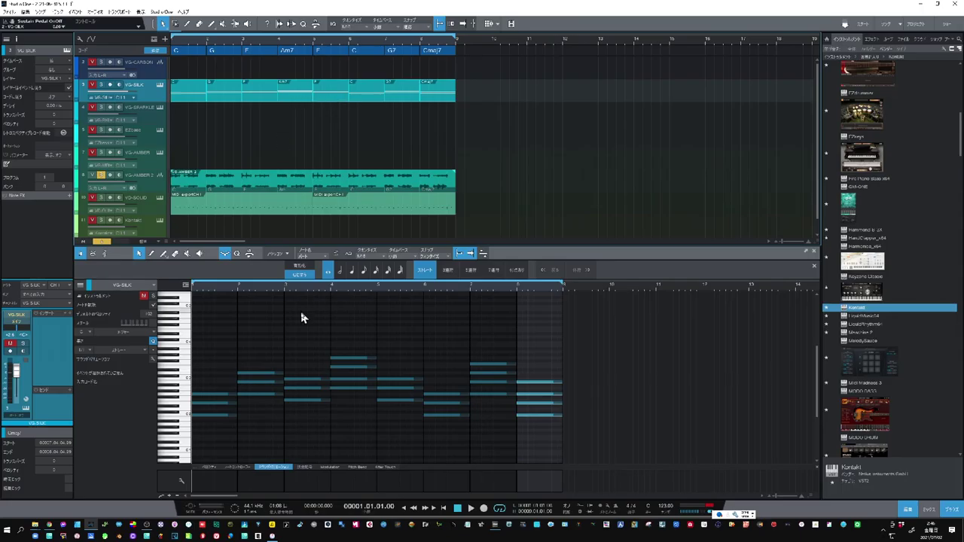
pyautogui.click(294, 96)
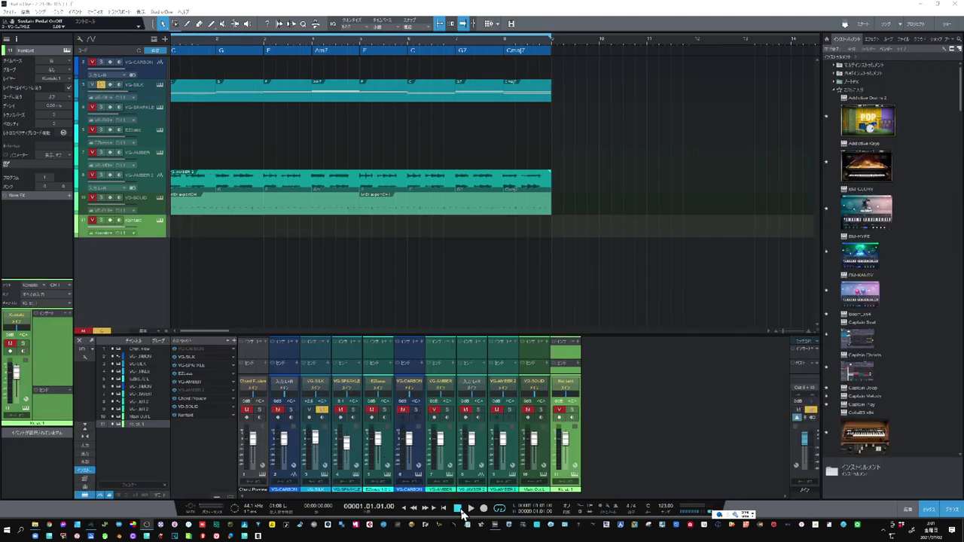
pyautogui.click(470, 511)
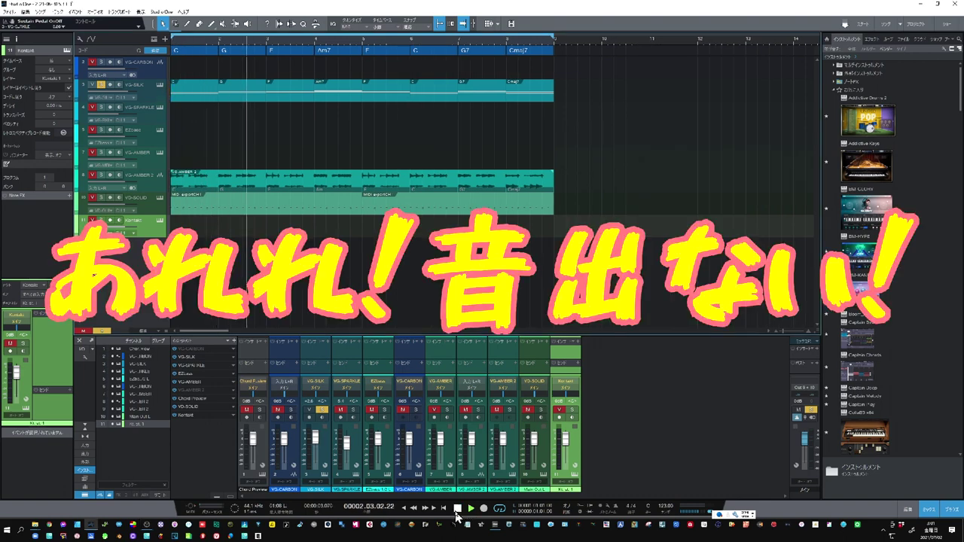
pyautogui.click(457, 510)
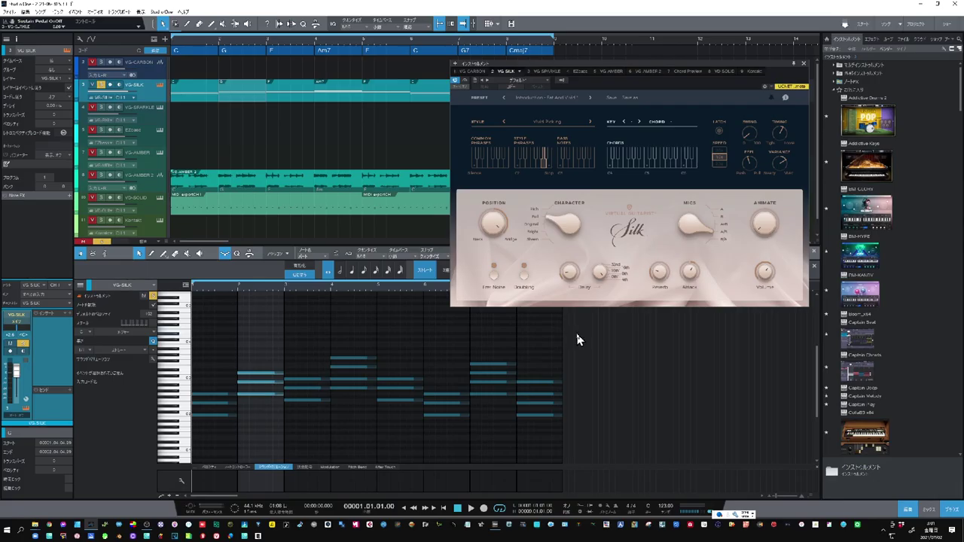
# Raise all the generated chord notes on the VG-SILK track by two octaves.
pyautogui.moveTo(577, 333); pyautogui.dragTo(183, 451)
pyautogui.scroll(-2, 276, 436)
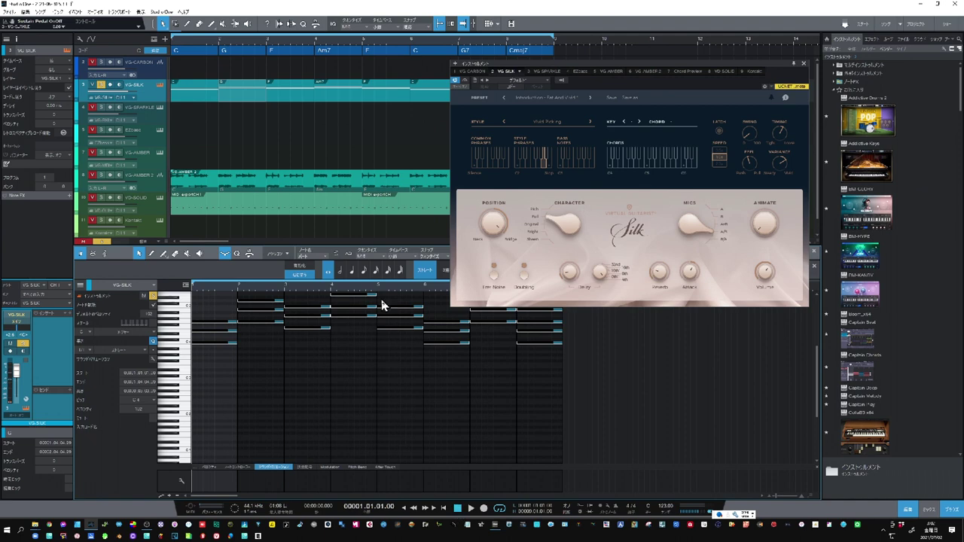
# Close the VG-SILK instrument window and delete all the chord events from the VG-SILK track.
pyautogui.click(804, 64)
pyautogui.moveTo(601, 90); pyautogui.dragTo(161, 101)
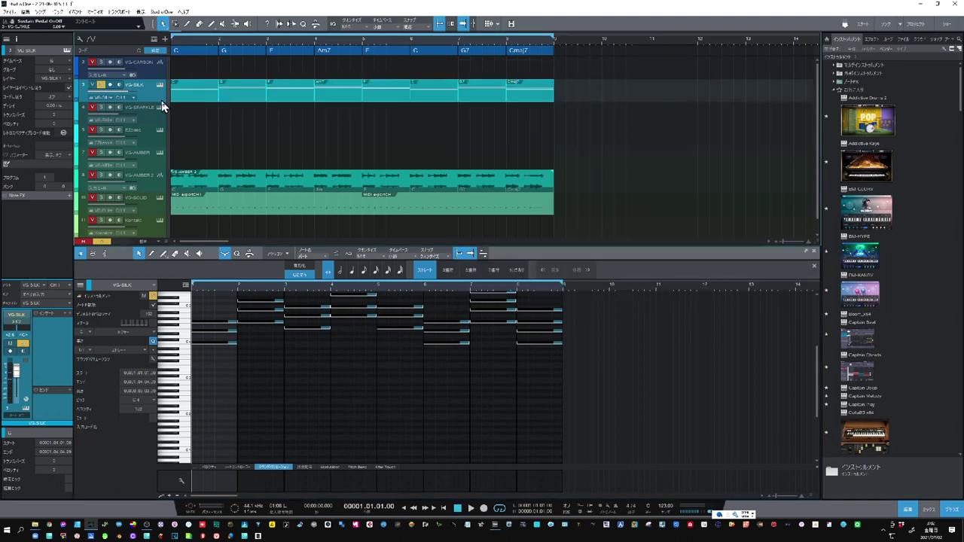
pyautogui.press('Delete')
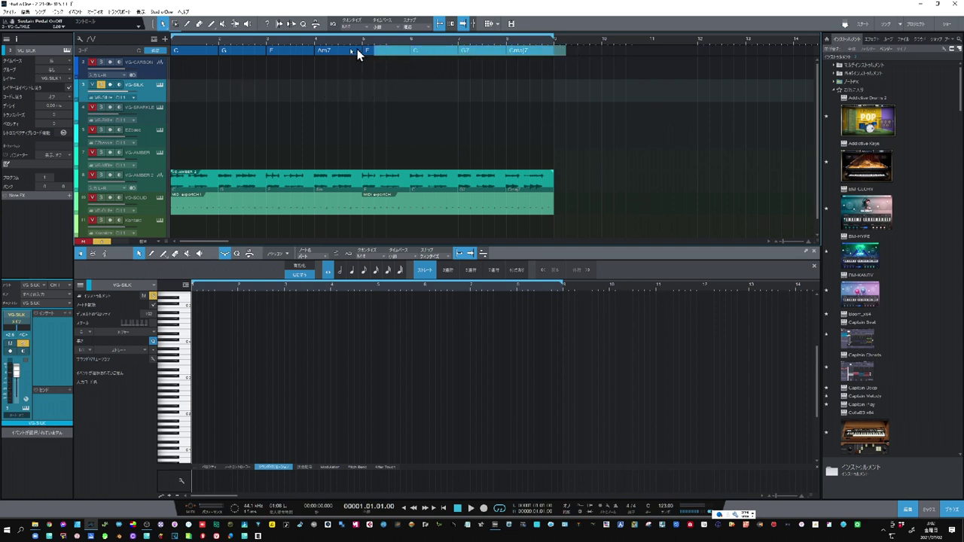
# Set the chord track's octave to 6 and place all its chords on the VG-SILK track as MIDI events.
pyautogui.click(166, 53)
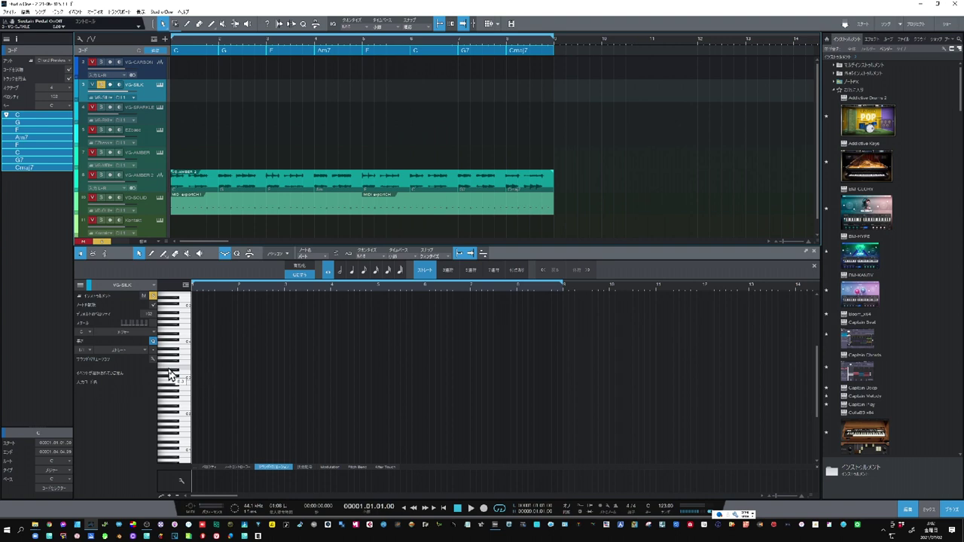
pyautogui.click(67, 90)
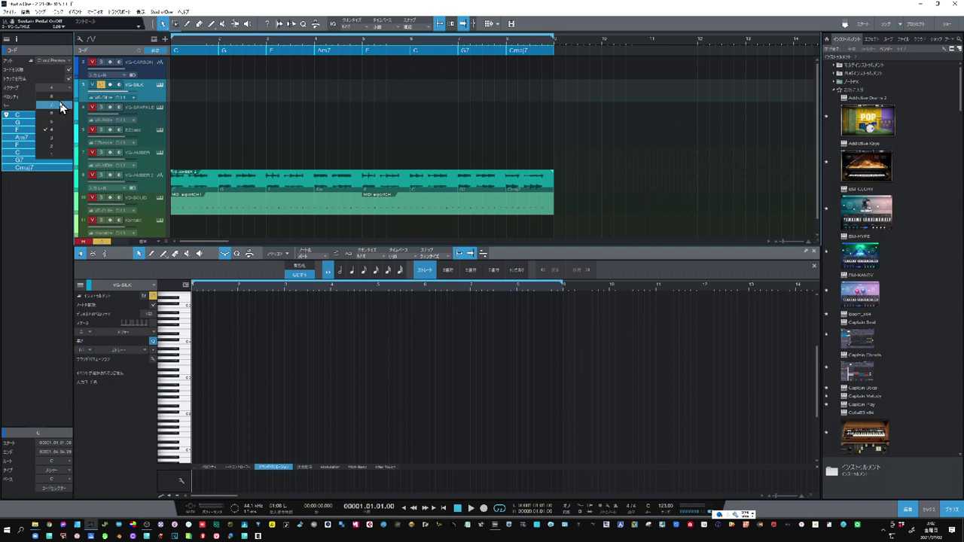
pyautogui.click(56, 116)
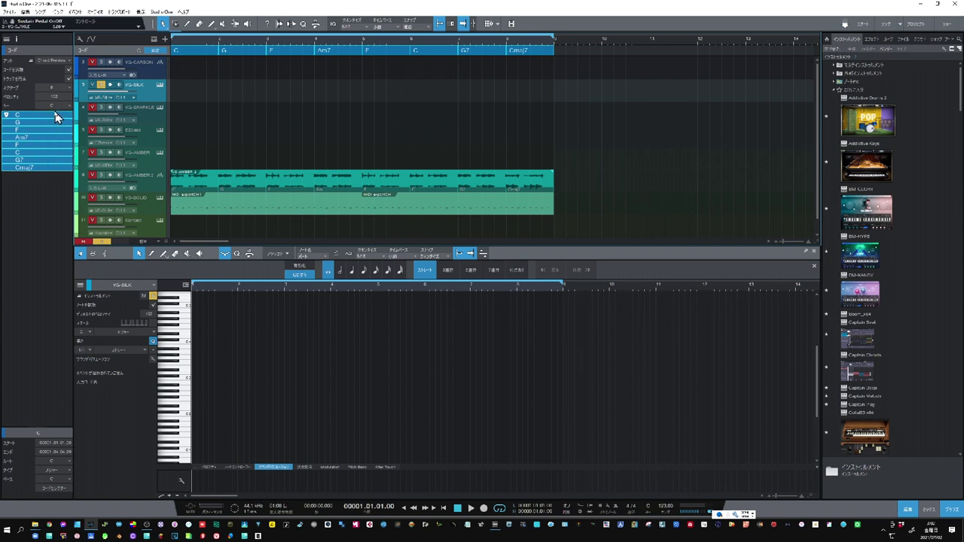
pyautogui.moveTo(535, 57); pyautogui.dragTo(527, 96)
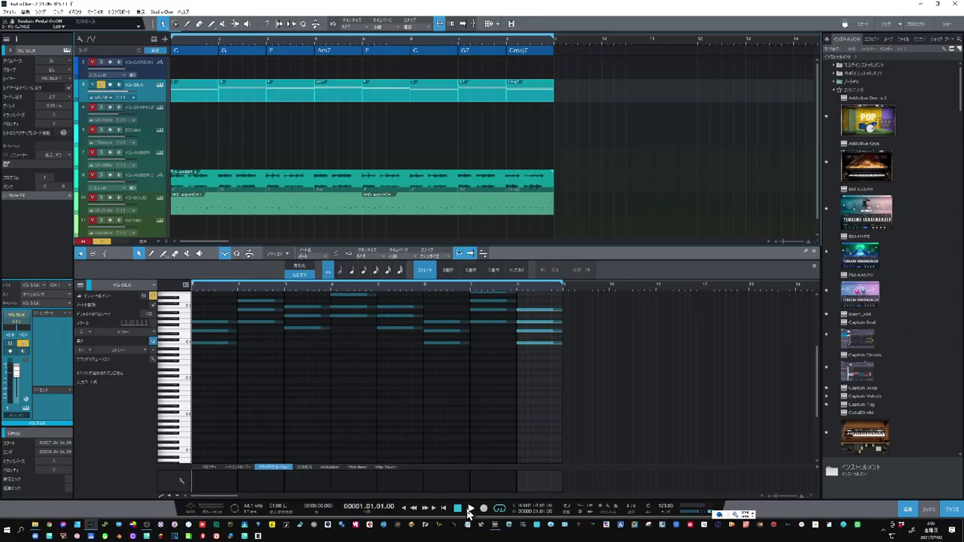
# Play back the opening bars of the VG-SILK chord events and stop.
pyautogui.click(469, 509)
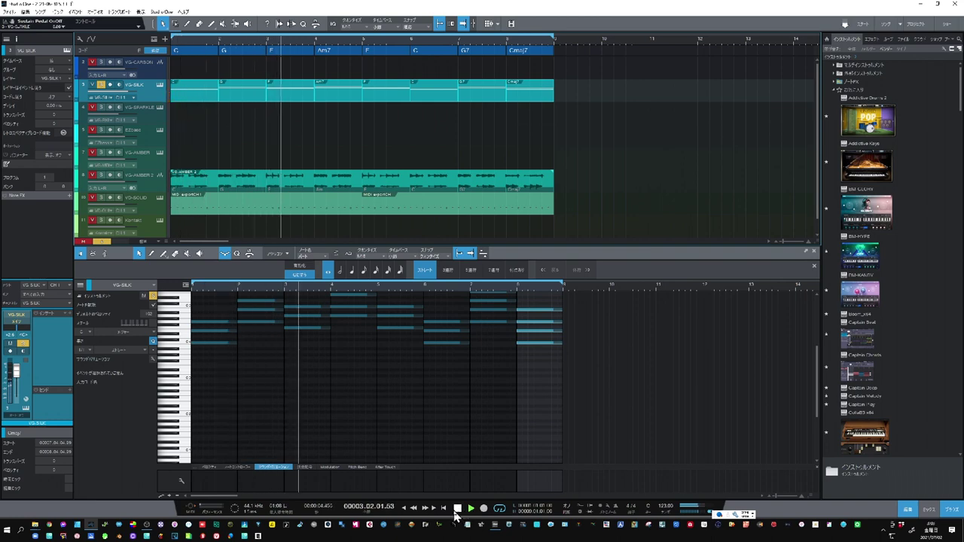
pyautogui.click(457, 509)
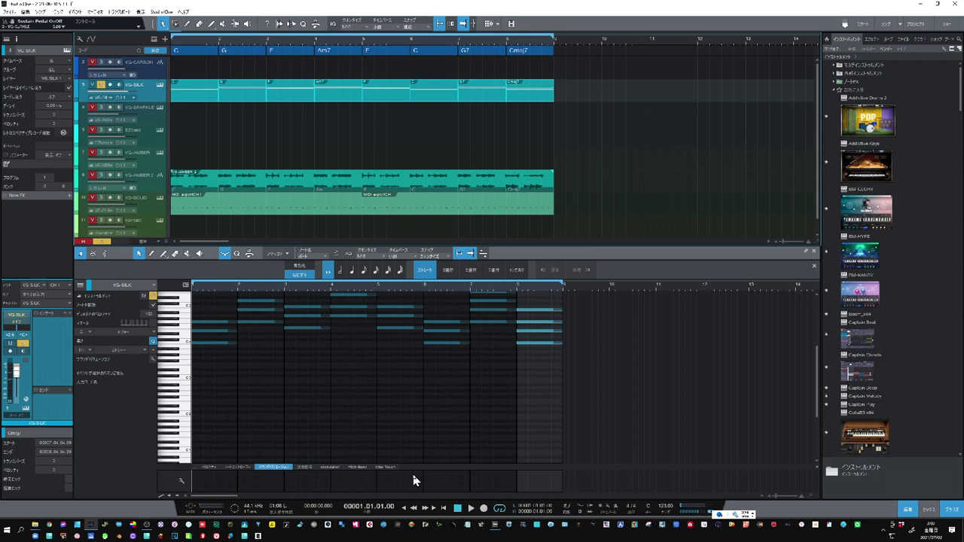
# Delete the Cmaj7 event at bar 8 of the VG-SILK track.
pyautogui.click(132, 58)
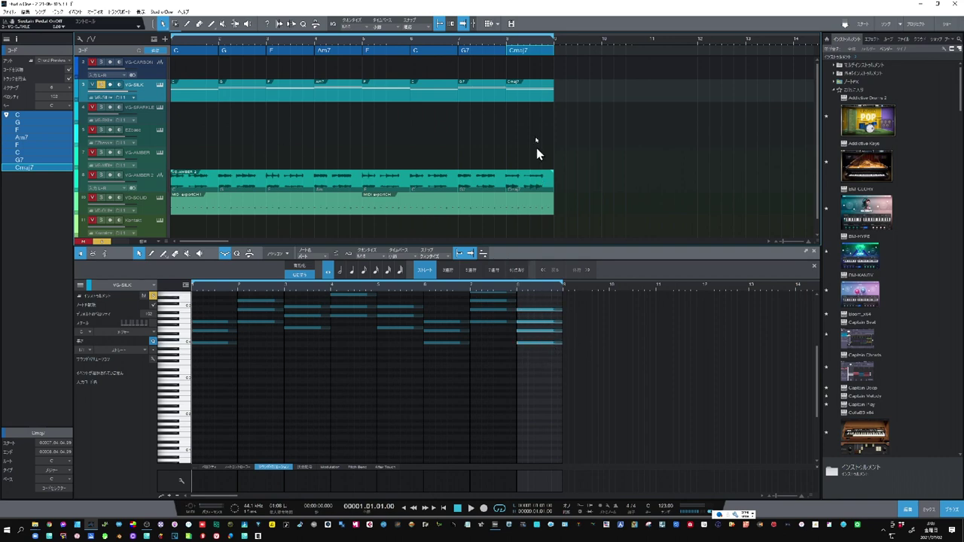
pyautogui.click(529, 100)
pyautogui.press('Delete')
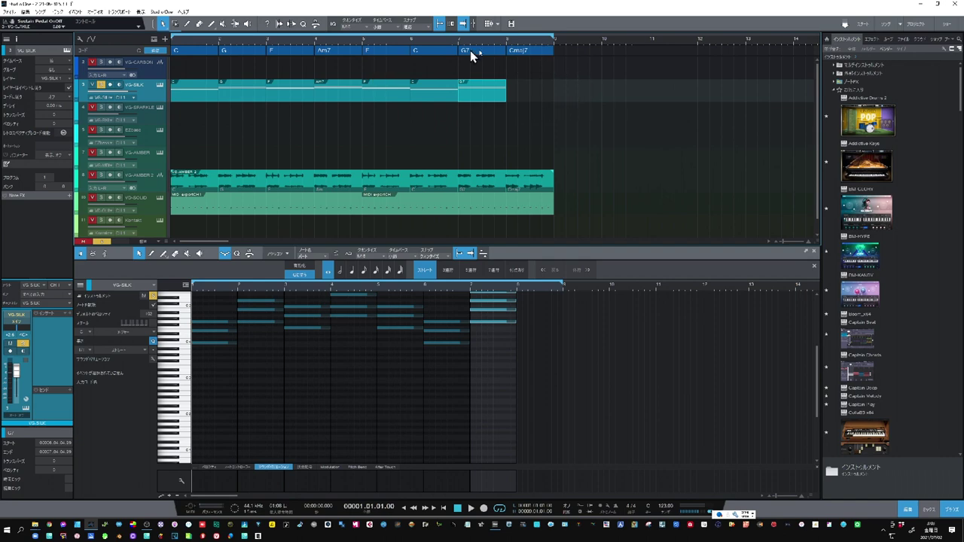
# Set the chord octave to 7 and place the chord track's Cmaj7 at bar 8 of the VG-SILK track.
pyautogui.click(527, 49)
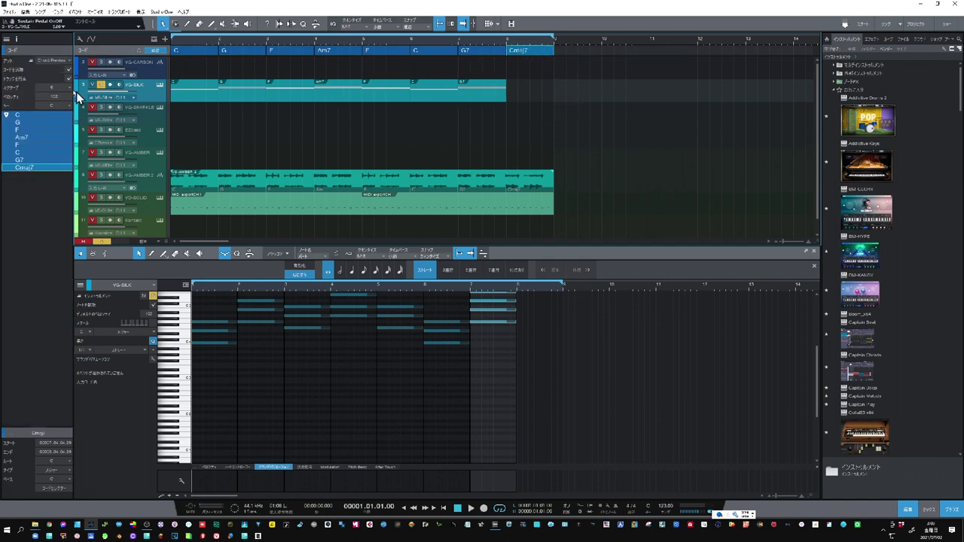
pyautogui.click(69, 90)
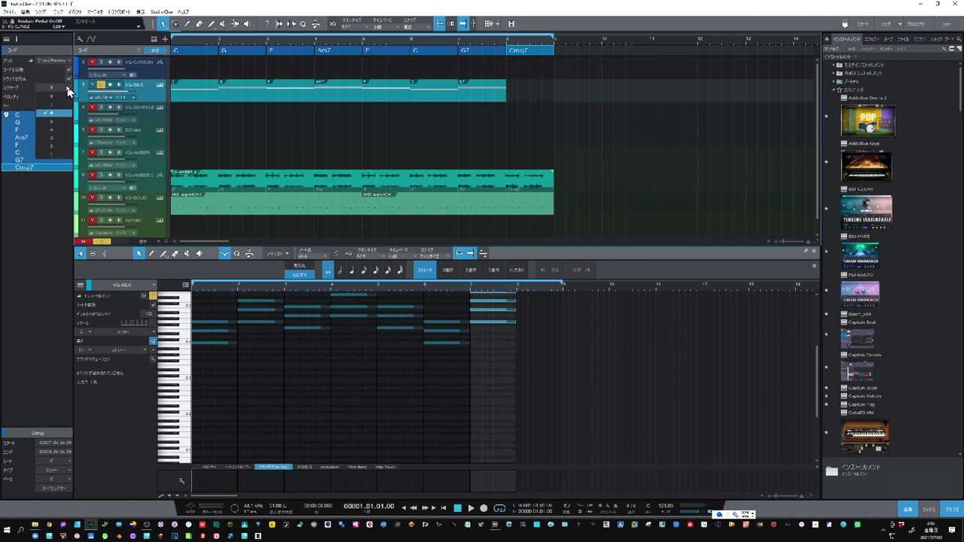
pyautogui.click(63, 110)
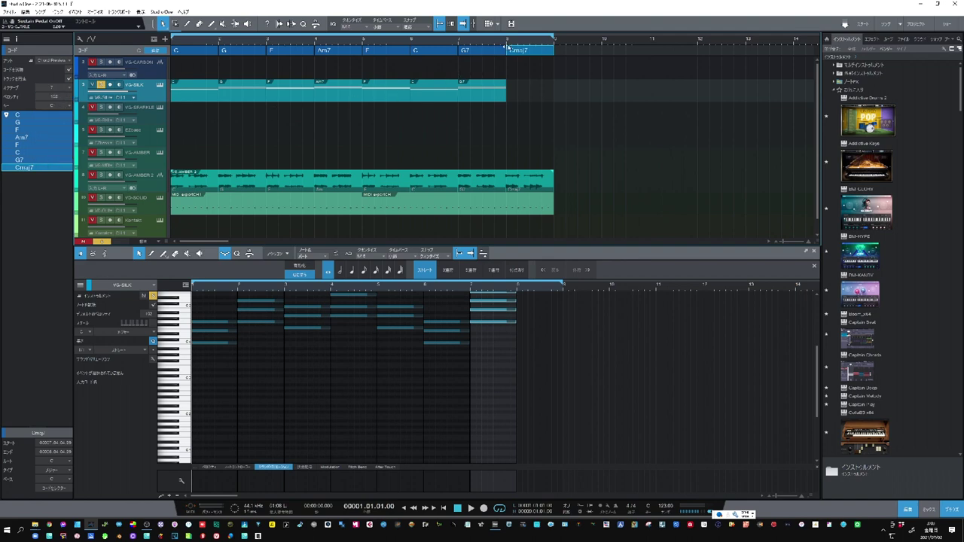
pyautogui.moveTo(530, 51); pyautogui.dragTo(532, 92)
pyautogui.scroll(3, 581, 351)
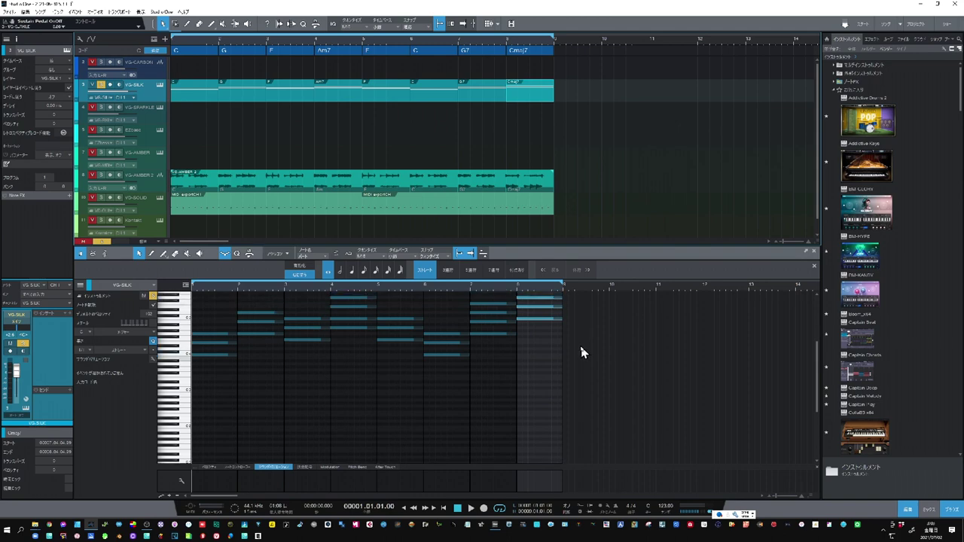
pyautogui.scroll(1, 580, 351)
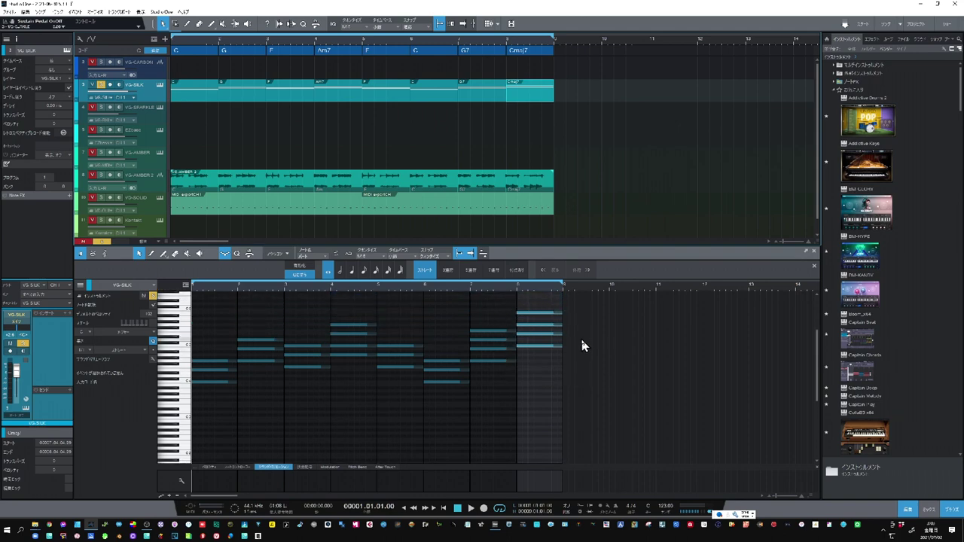
# Select all the chords in the chord track and set their octave to 6.
pyautogui.moveTo(566, 51); pyautogui.dragTo(175, 61)
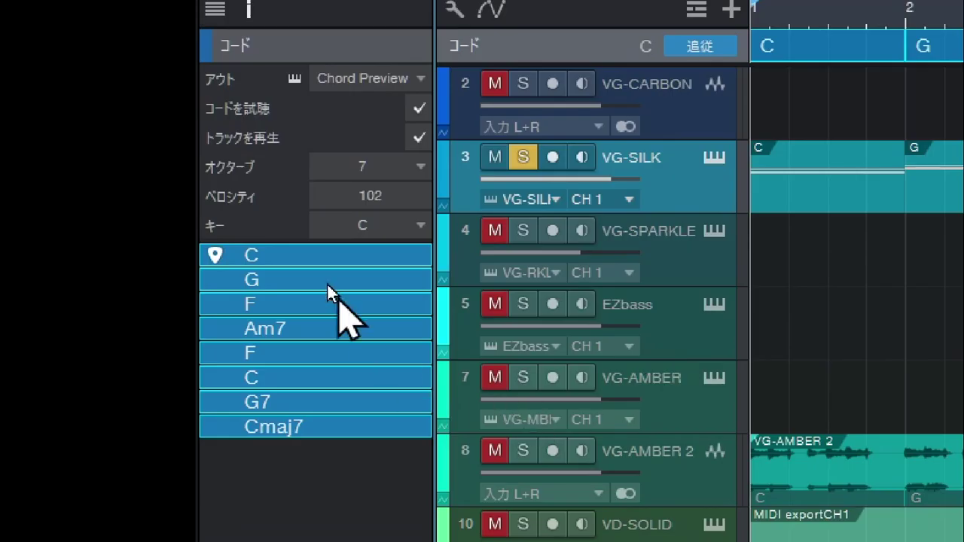
pyautogui.click(421, 166)
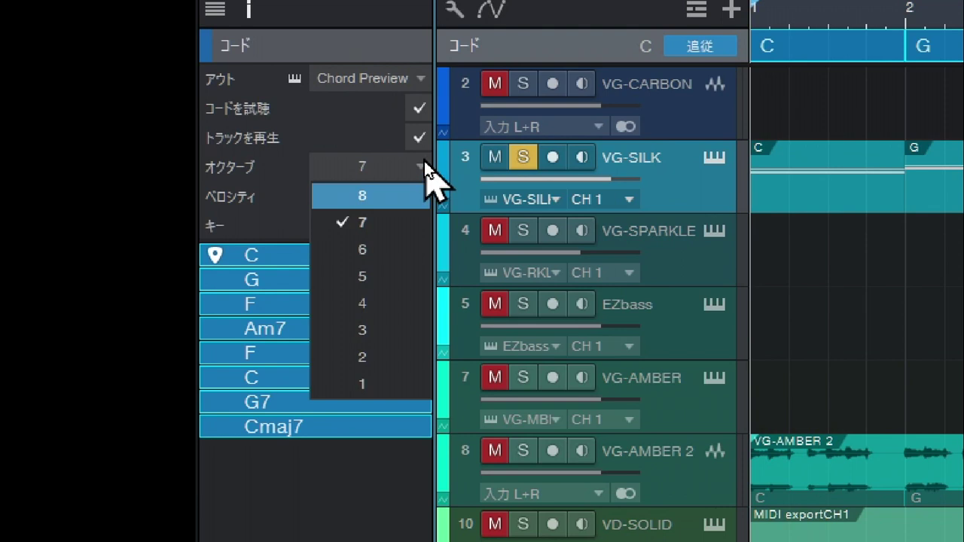
pyautogui.click(391, 249)
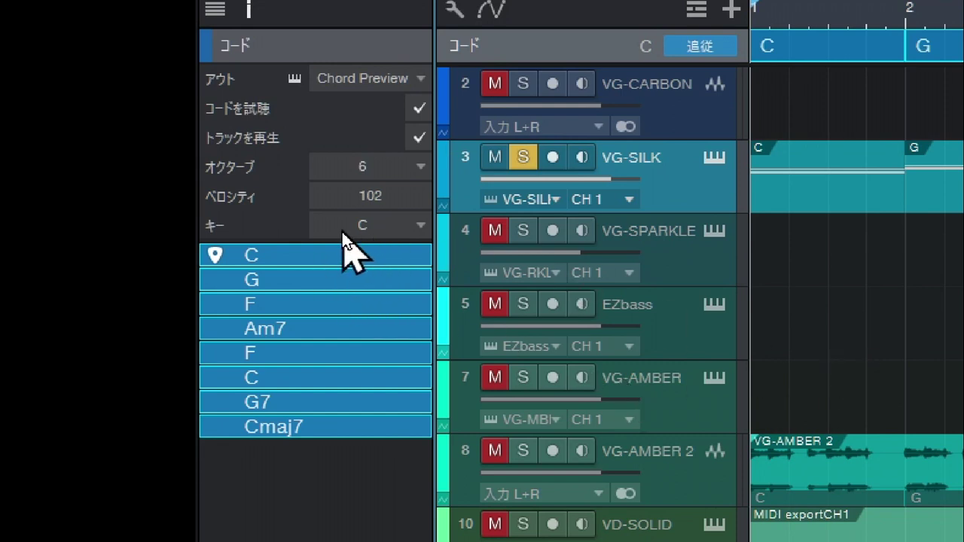
# Transpose all the selected chords in the chord track up by 1 semitone.
pyautogui.click(422, 226)
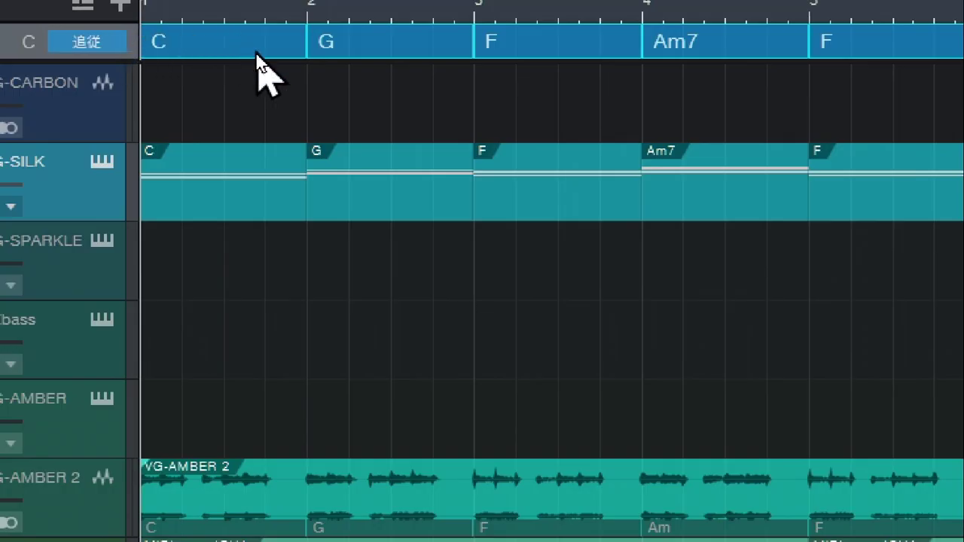
pyautogui.rightClick(255, 46)
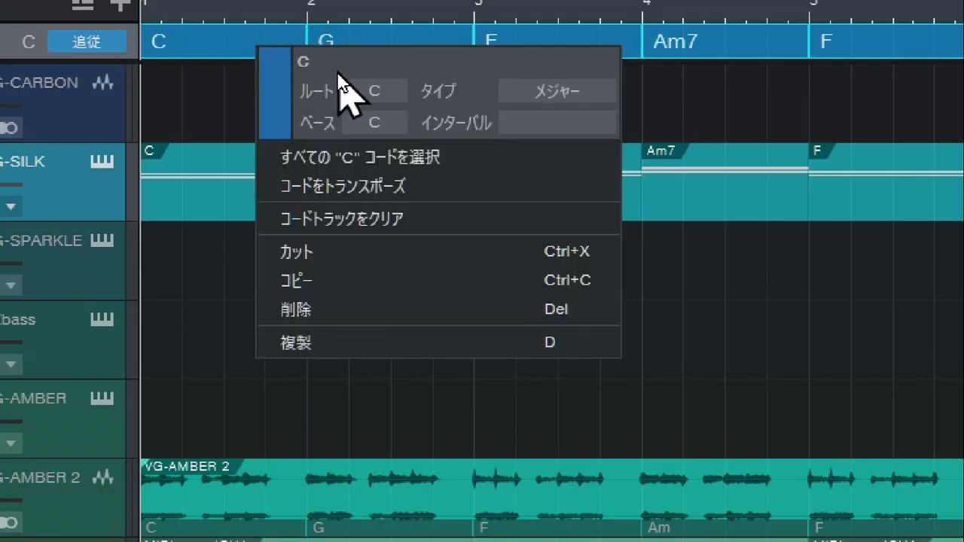
pyautogui.click(393, 193)
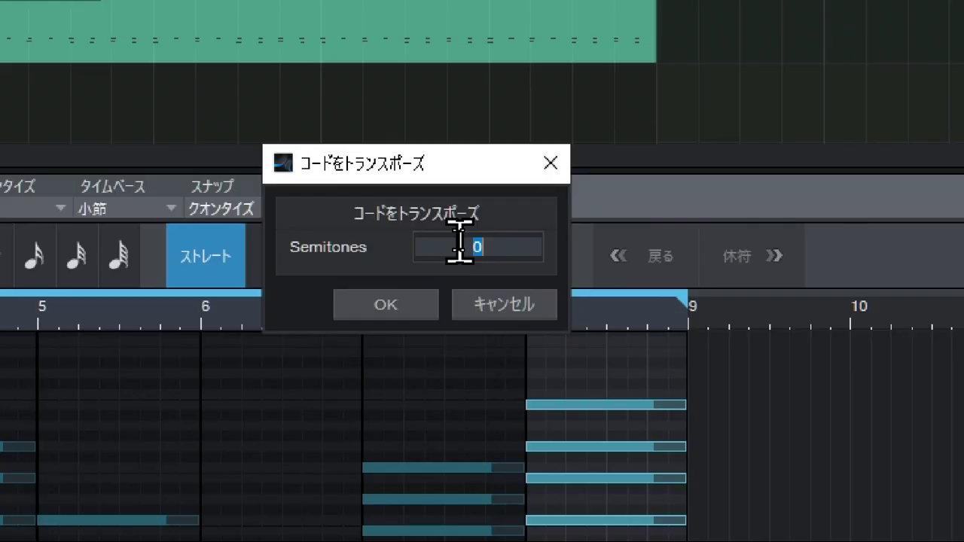
pyautogui.write('1')
pyautogui.press('Return')
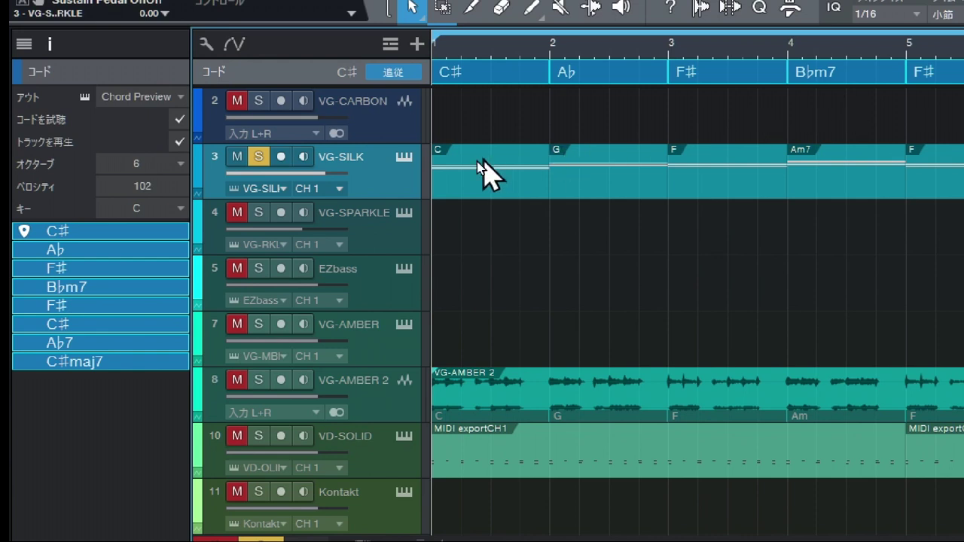
# Set the chord track's key to D♭, and undo the key change together with the transposition.
pyautogui.click(179, 211)
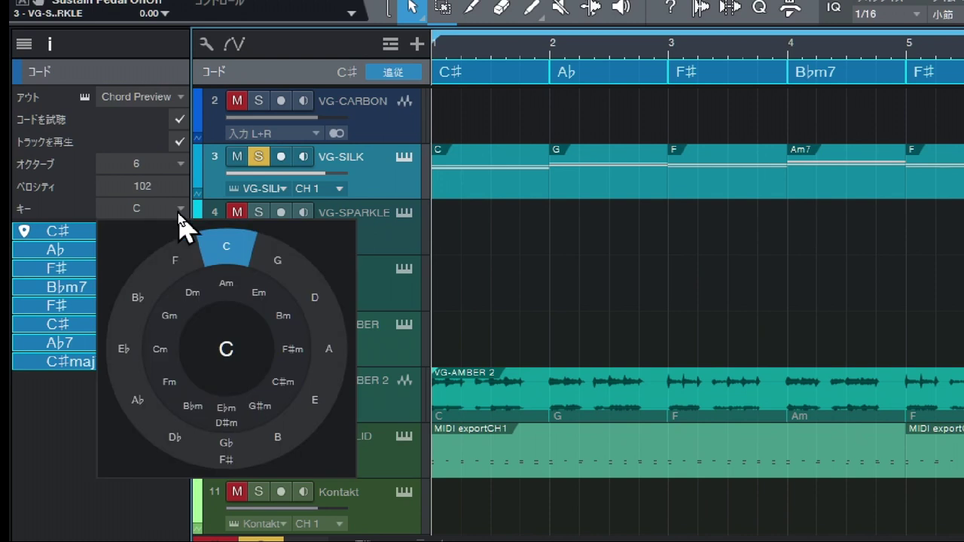
pyautogui.click(173, 445)
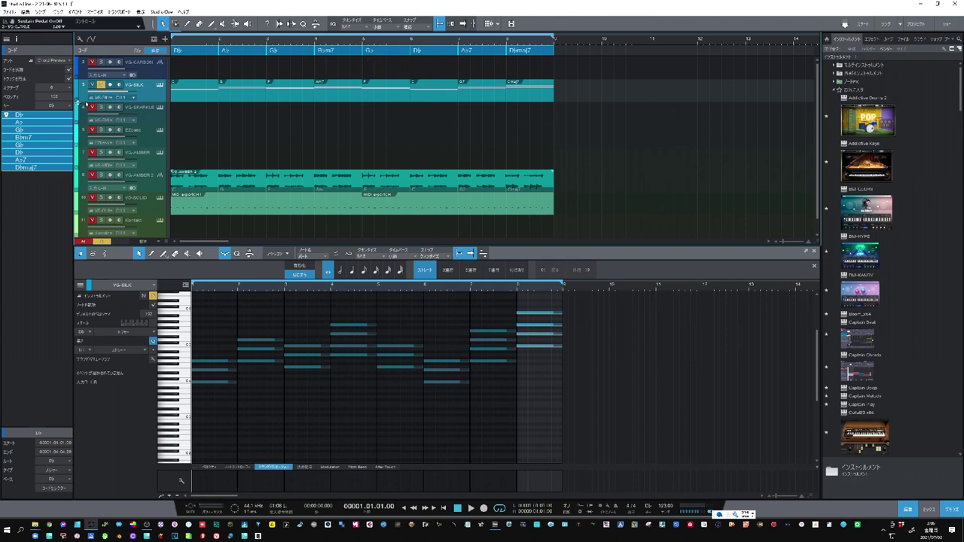
pyautogui.click(567, 55)
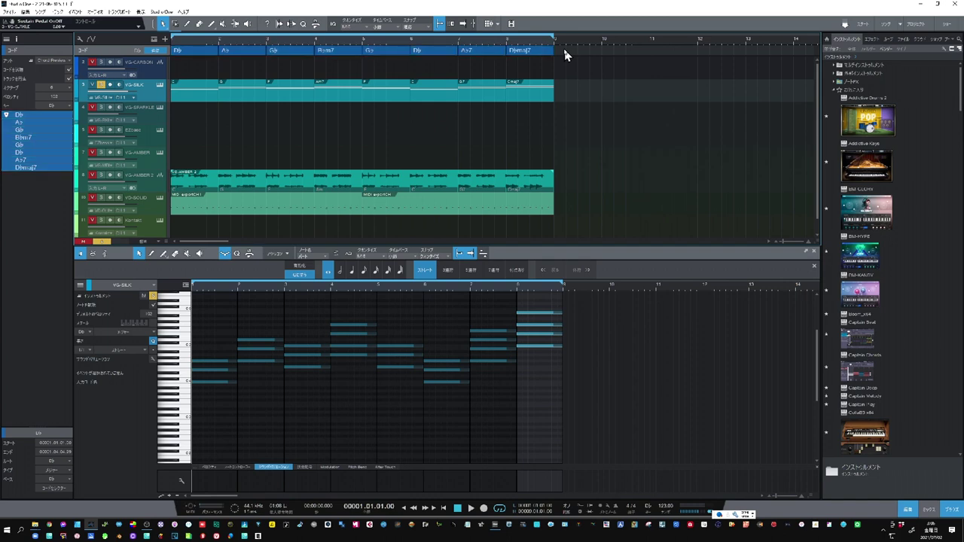
pyautogui.hotkey('ctrl', 'z')
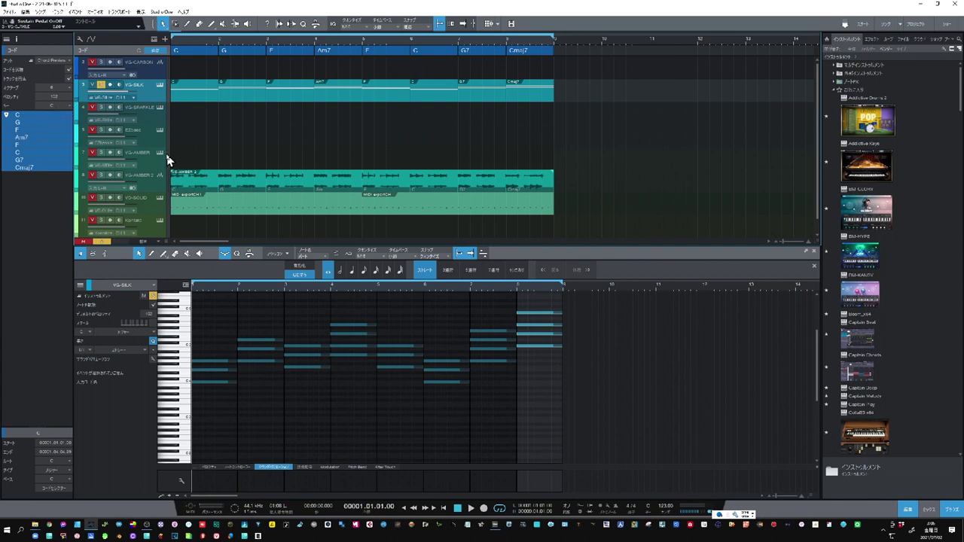
# Place all the chord track's chords on the VG-AMBER track from bar 1 and play back the opening bars.
pyautogui.click(181, 51)
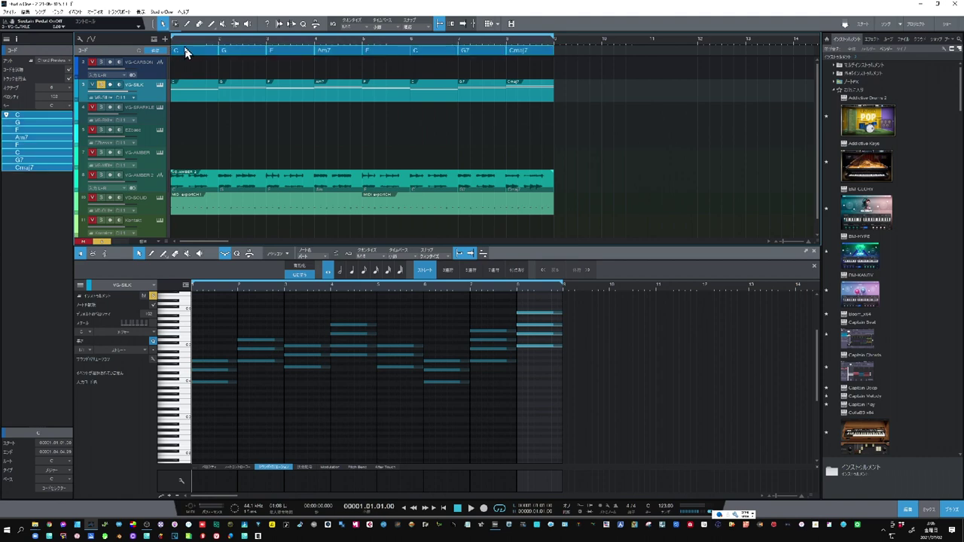
pyautogui.moveTo(187, 53); pyautogui.dragTo(179, 163)
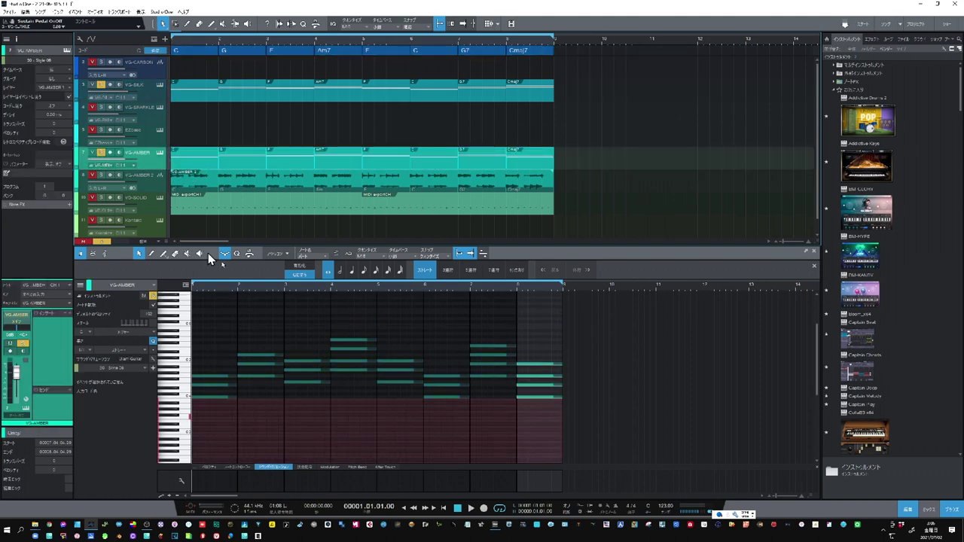
pyautogui.click(471, 509)
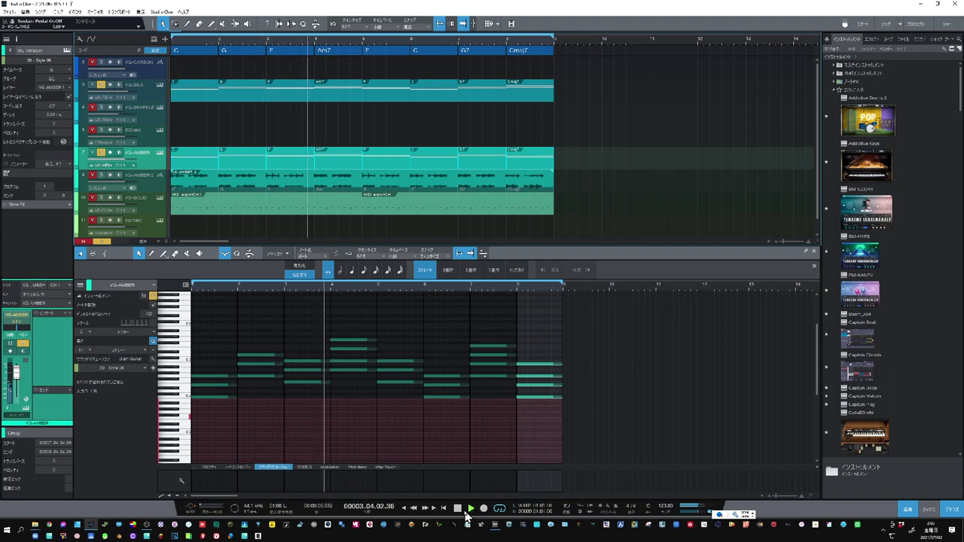
pyautogui.click(456, 509)
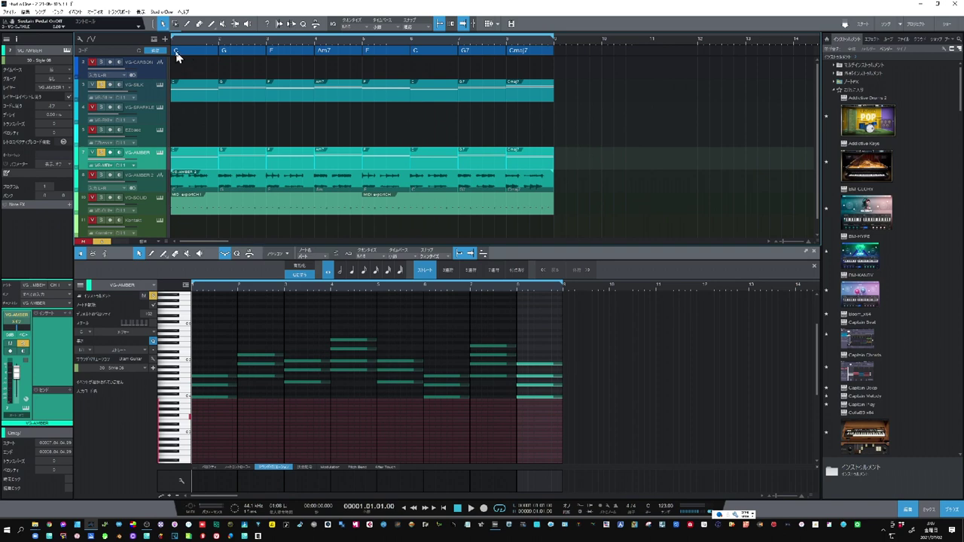
# Place only the chord track's bar 5 F chord on the VG-AMBER track at bar 10 and delete the resulting event.
pyautogui.click(125, 56)
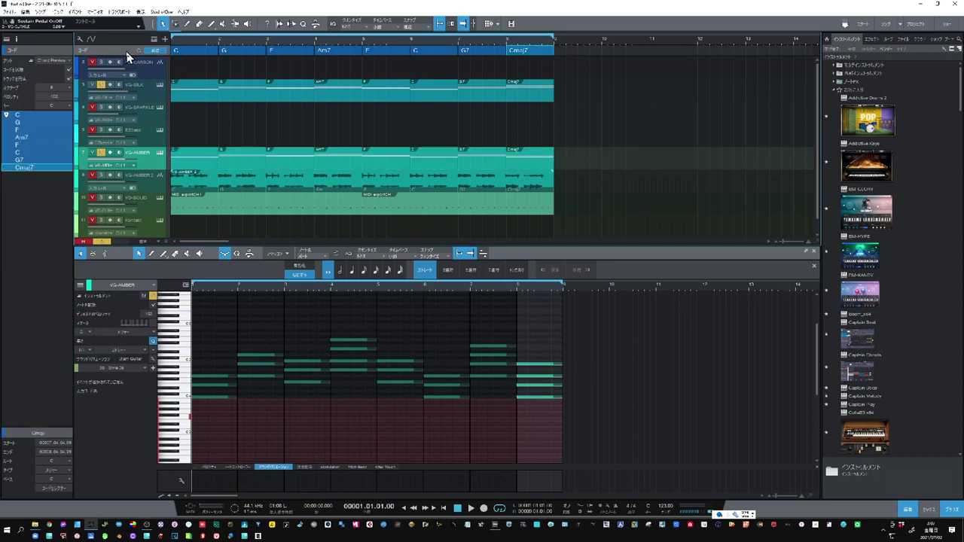
pyautogui.click(389, 54)
pyautogui.moveTo(389, 57); pyautogui.dragTo(631, 166)
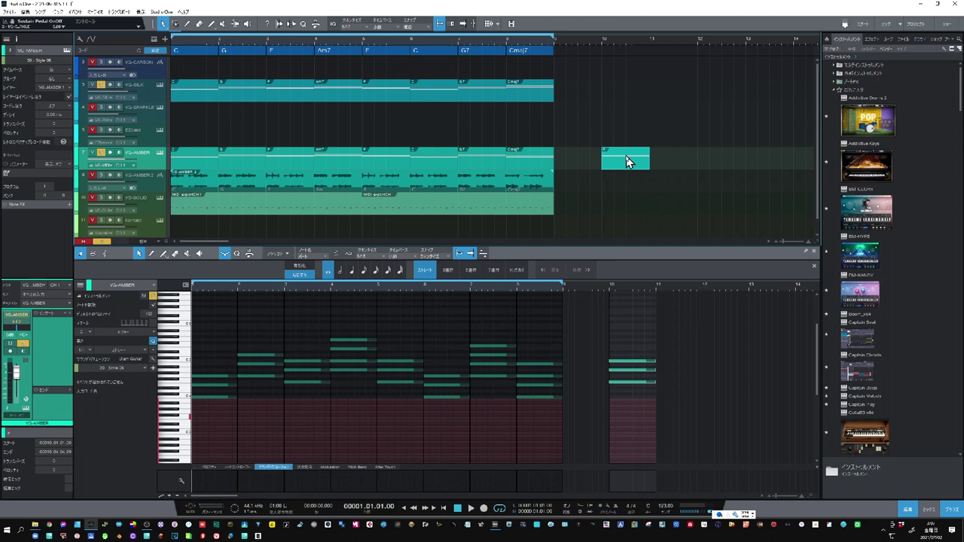
pyautogui.press('Delete')
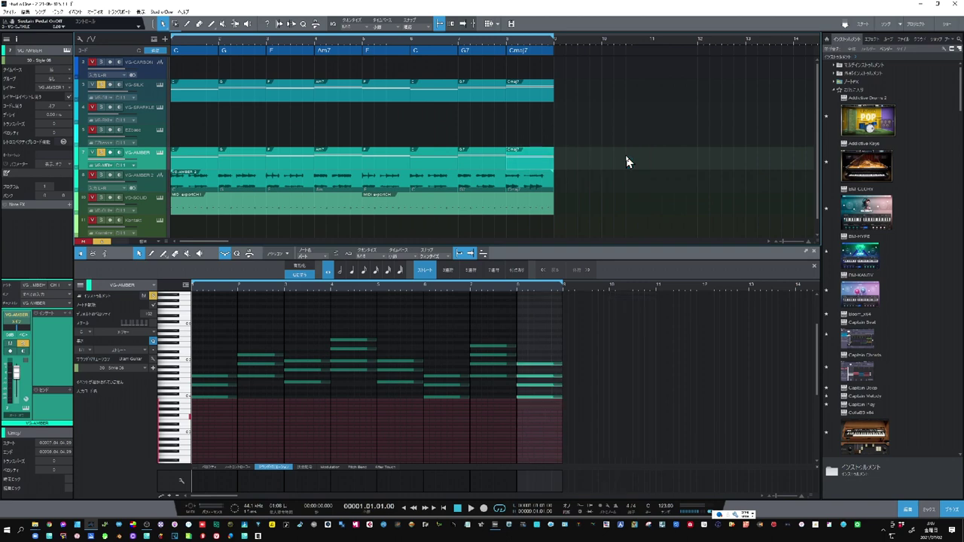
# Select the first C, first F and second C in the chord list and place them on the VG-AMBER track from bar 9.
pyautogui.click(103, 55)
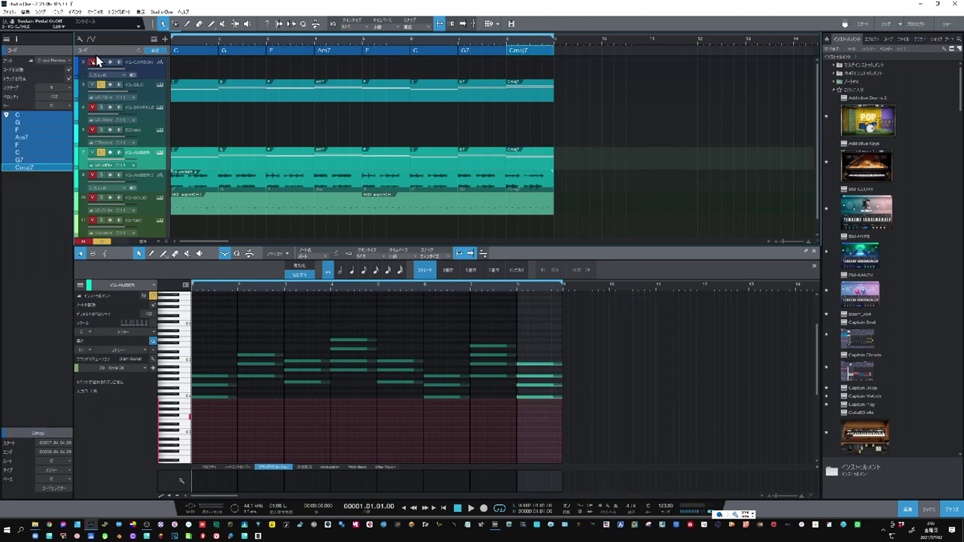
pyautogui.click(43, 117)
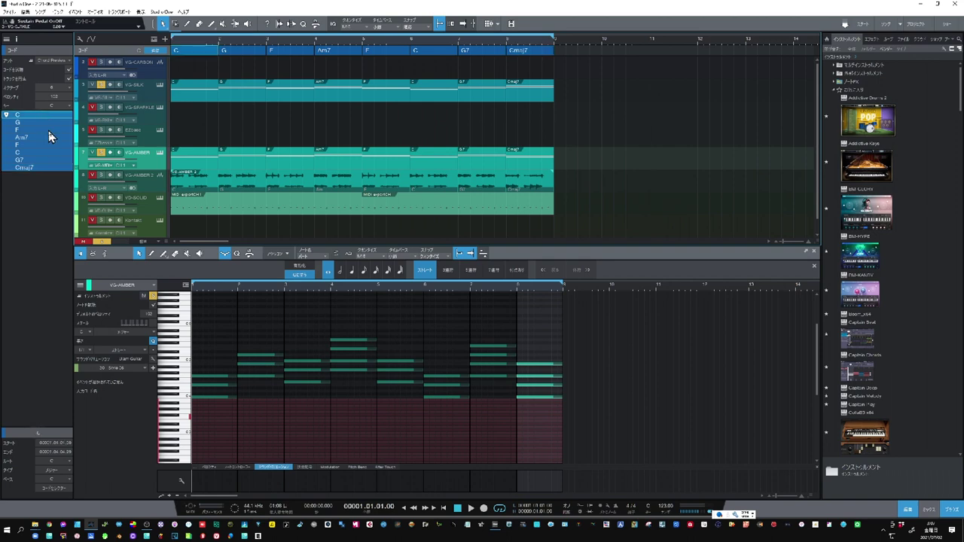
pyautogui.click(48, 130)
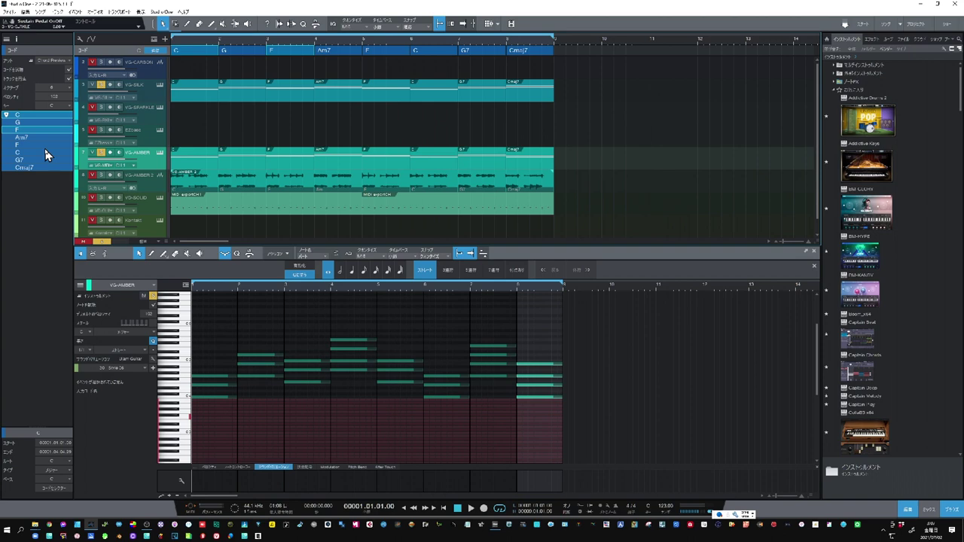
pyautogui.click(45, 153)
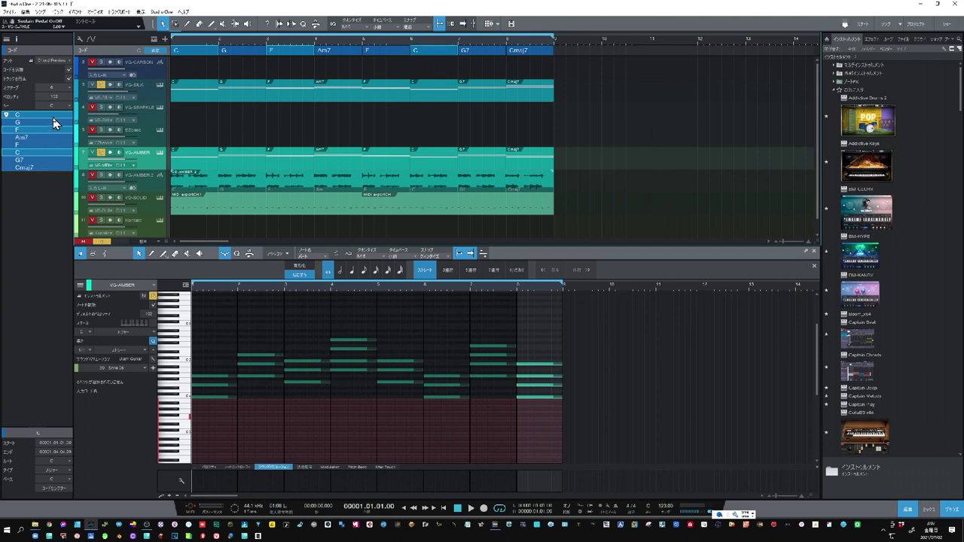
pyautogui.moveTo(55, 123); pyautogui.dragTo(557, 173)
pyautogui.moveTo(611, 31); pyautogui.dragTo(610, 34)
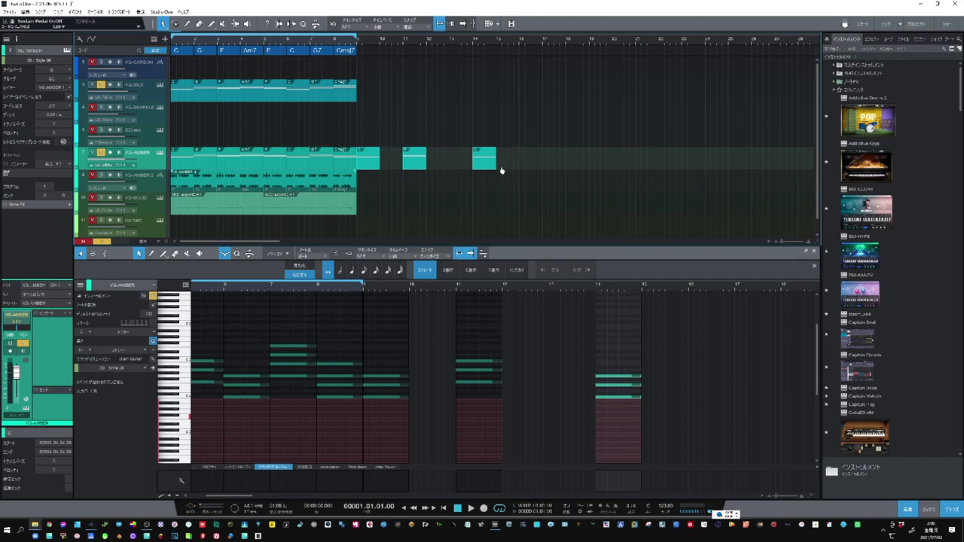
pyautogui.press('e')
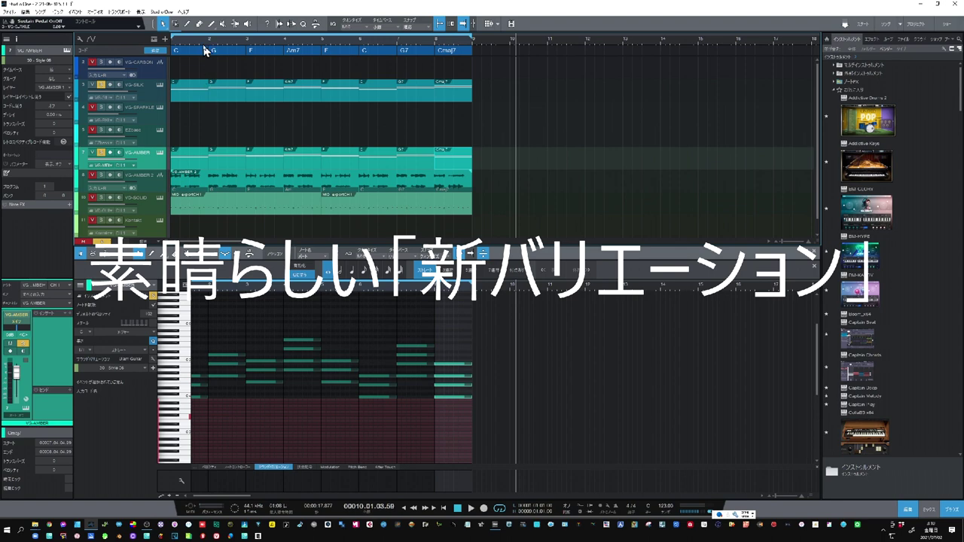
# Open the Kontakt instrument window, move it aside and place all the chords on the Kontakt track from bar 1.
pyautogui.click(160, 220)
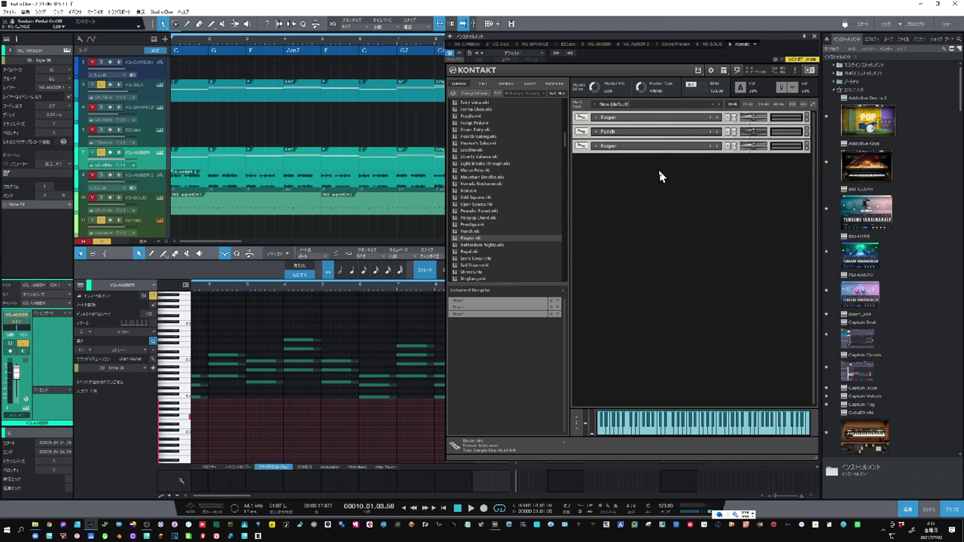
pyautogui.moveTo(499, 40); pyautogui.dragTo(542, 39)
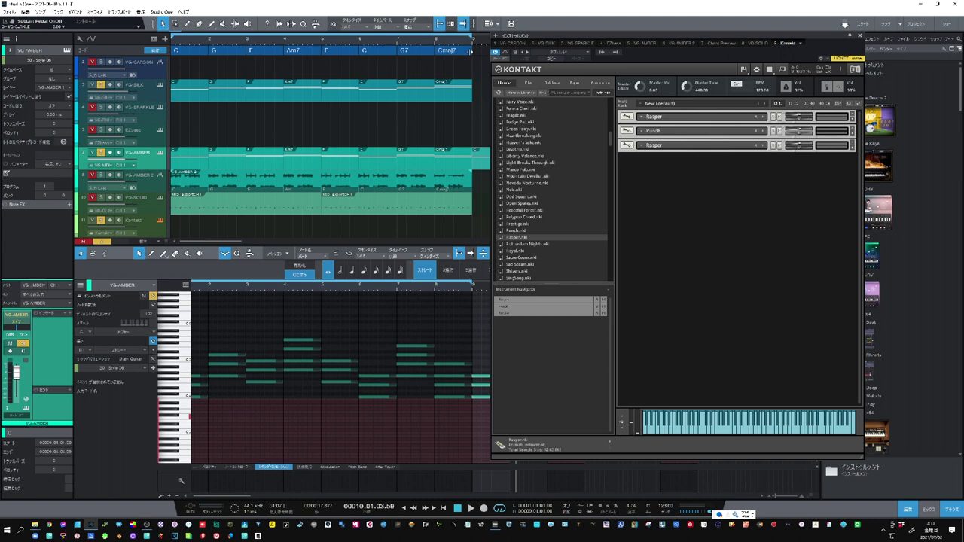
pyautogui.moveTo(477, 56); pyautogui.dragTo(179, 224)
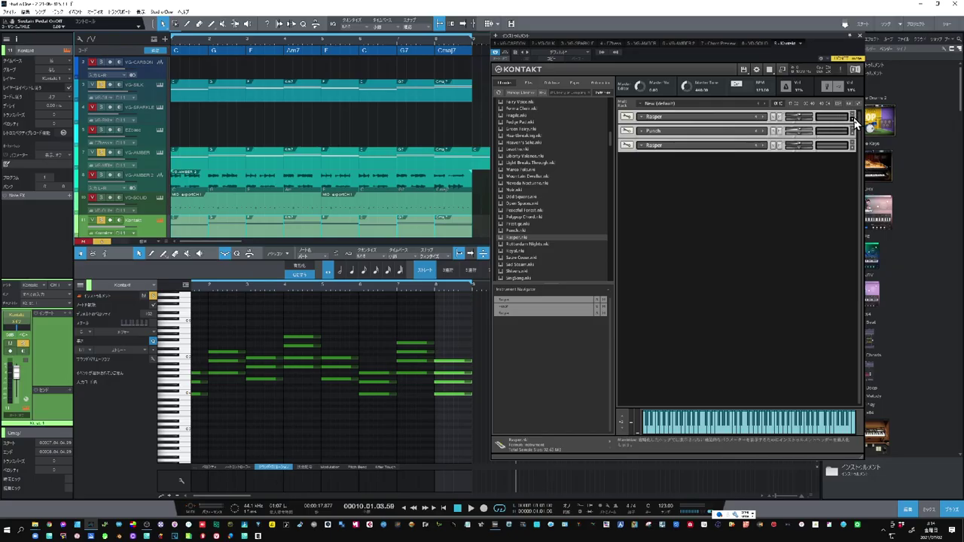
# Expand the first Rasper instrument in Kontakt and play back the Kontakt track's opening bars.
pyautogui.click(853, 118)
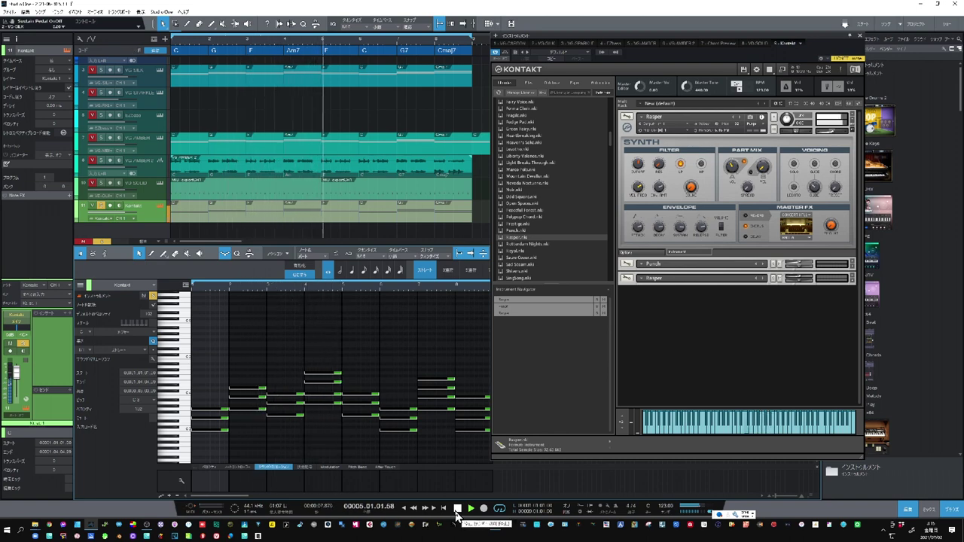
pyautogui.click(456, 510)
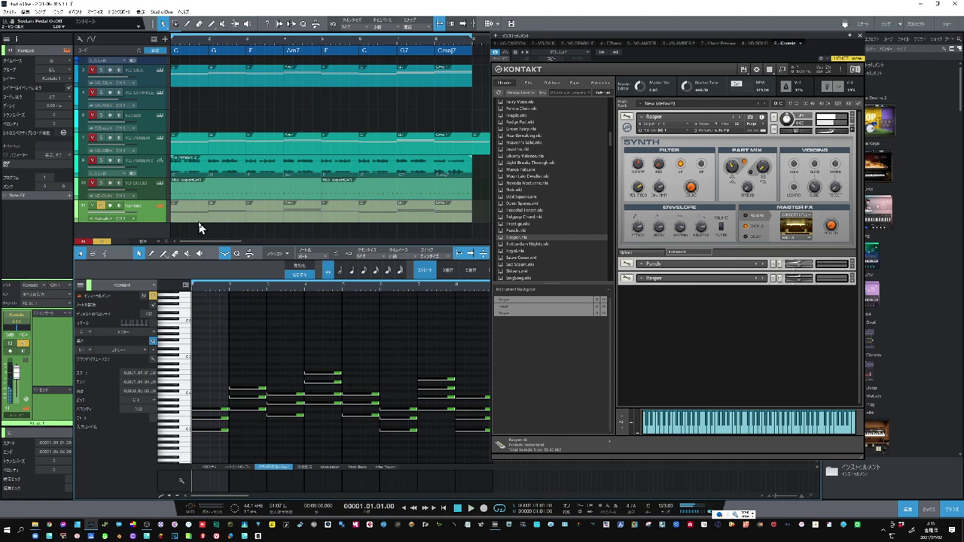
# Set the Kontakt track's MIDI channel to CH 2, play back the opening bars and stop.
pyautogui.click(134, 219)
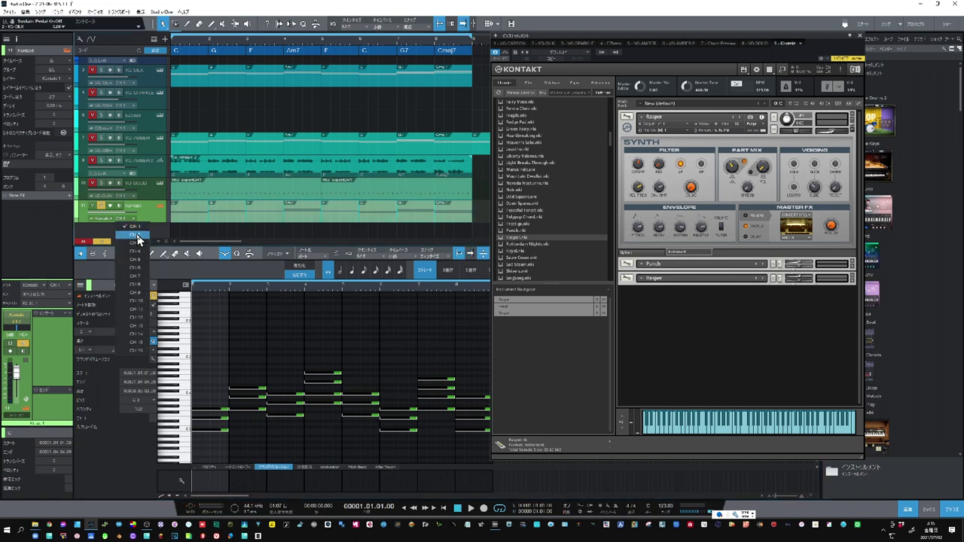
pyautogui.click(138, 242)
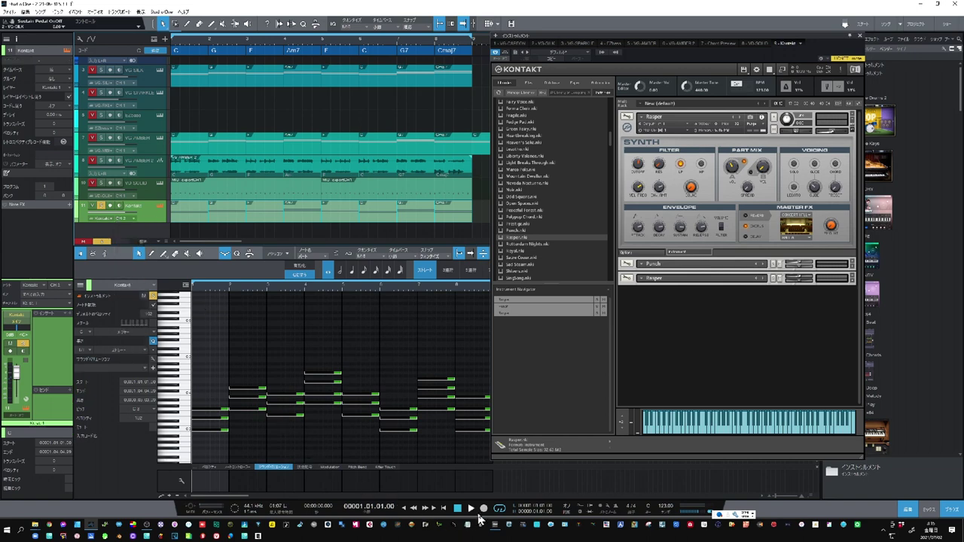
pyautogui.click(472, 510)
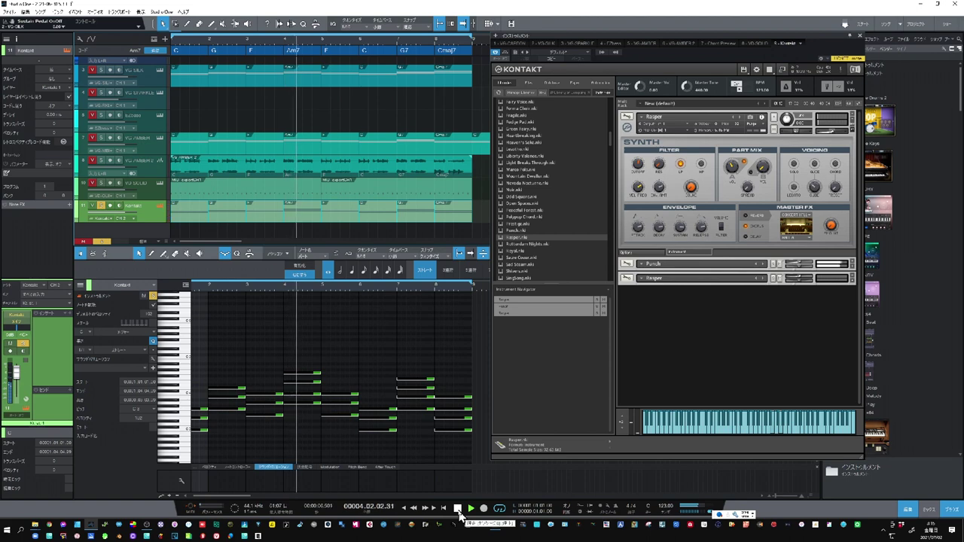
pyautogui.click(457, 510)
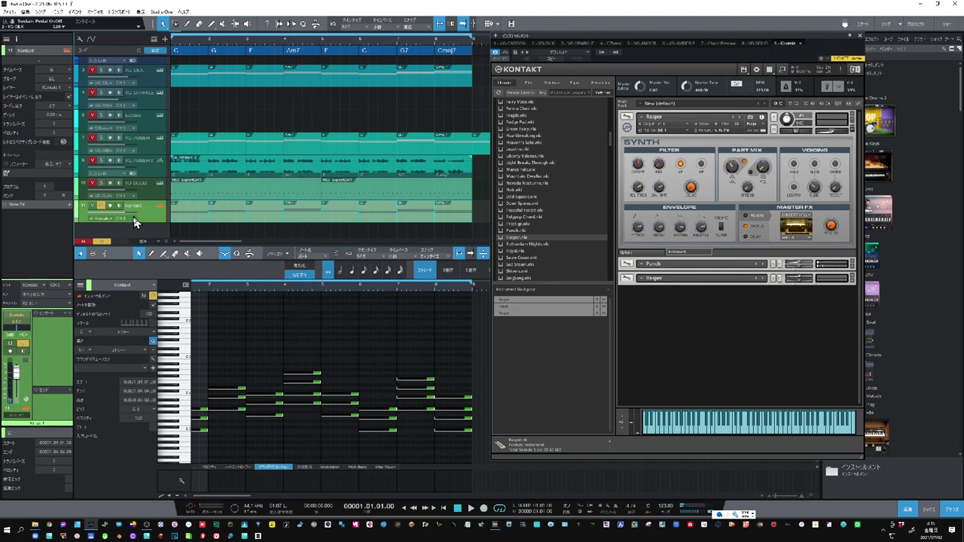
# Set the Kontakt track's MIDI channel to CH 3, play back the opening bars and stop.
pyautogui.click(134, 218)
pyautogui.click(132, 237)
pyautogui.click(472, 510)
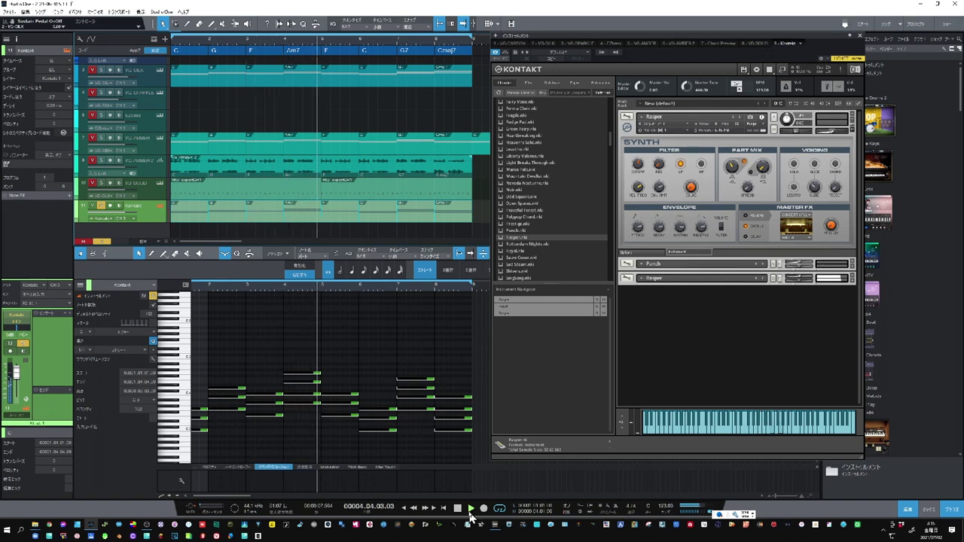
pyautogui.click(458, 509)
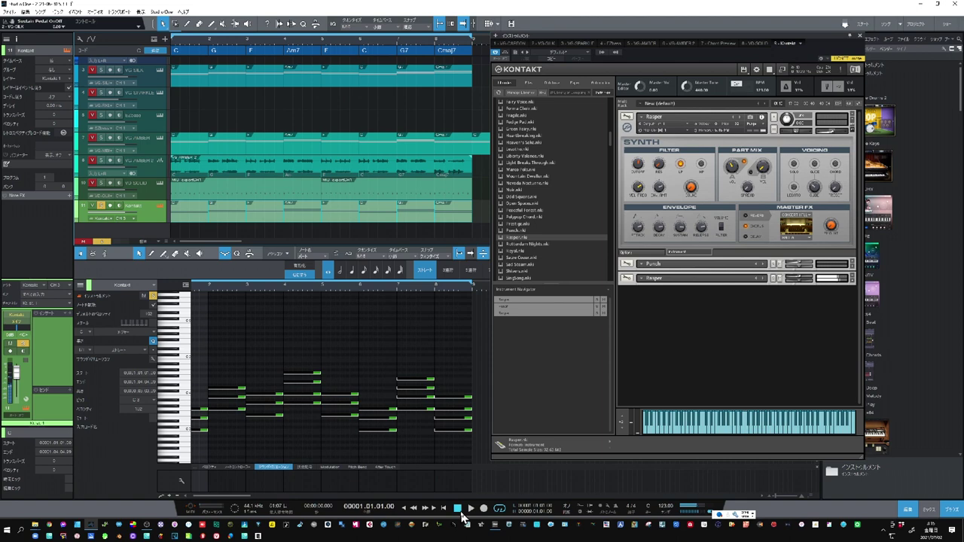
# Switch the third instrument in the Kontakt rack to Royal, play back the chords and stop.
pyautogui.click(764, 279)
pyautogui.press('space')
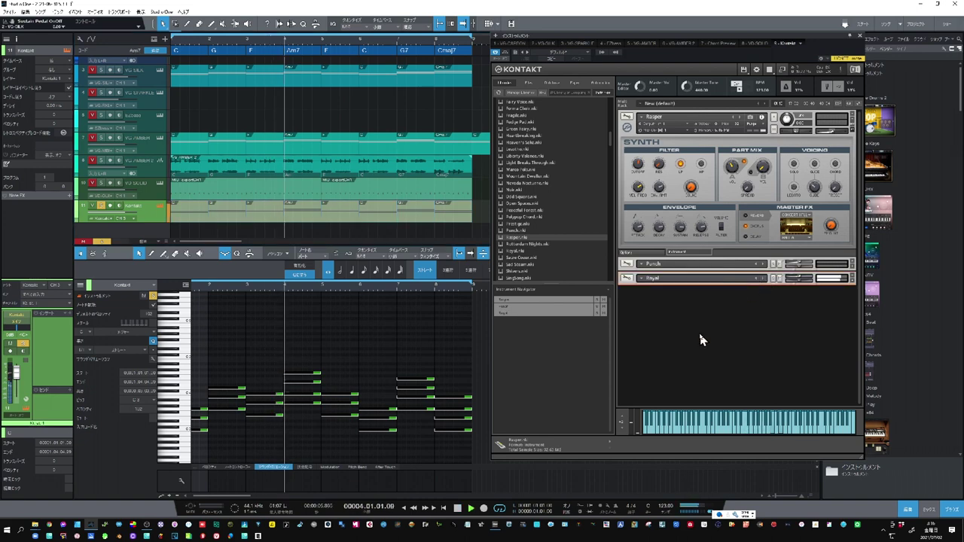
pyautogui.click(458, 509)
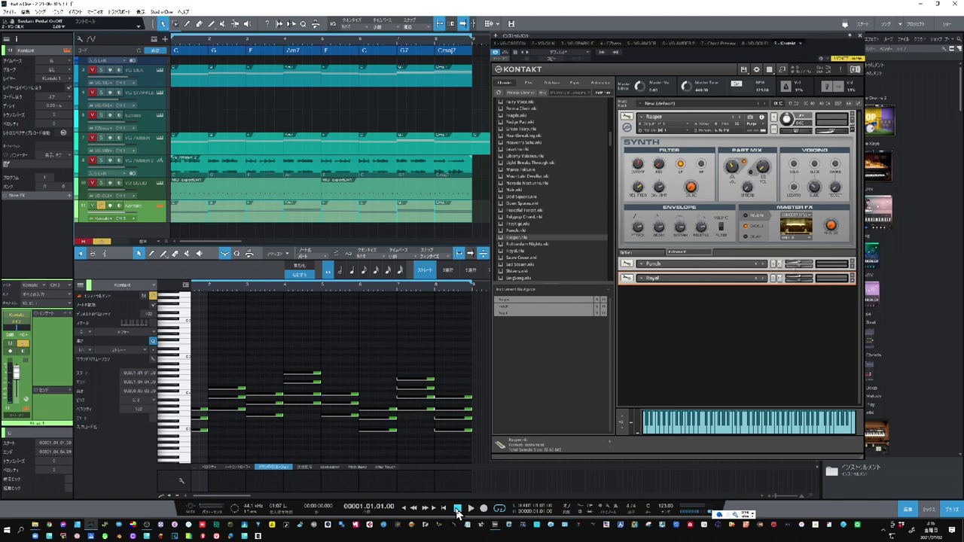
pyautogui.moveTo(240, 495); pyautogui.dragTo(212, 502)
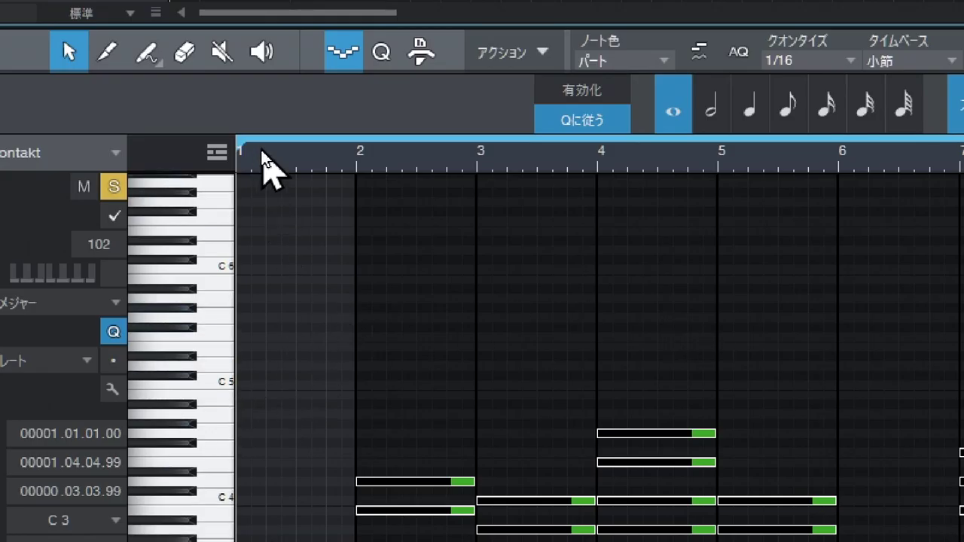
# Show the chord and variation tracks above the note grid in the Kontakt part's editor.
pyautogui.click(216, 154)
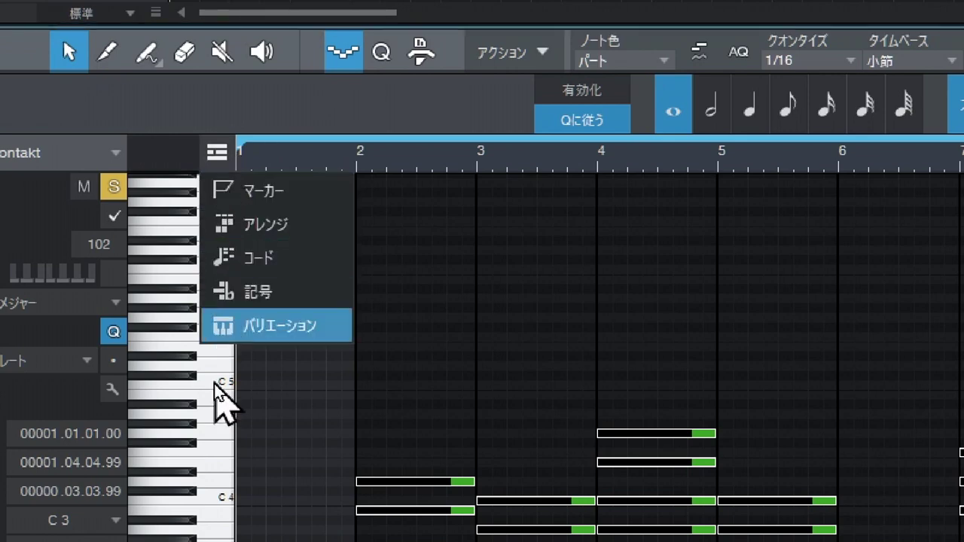
pyautogui.click(265, 260)
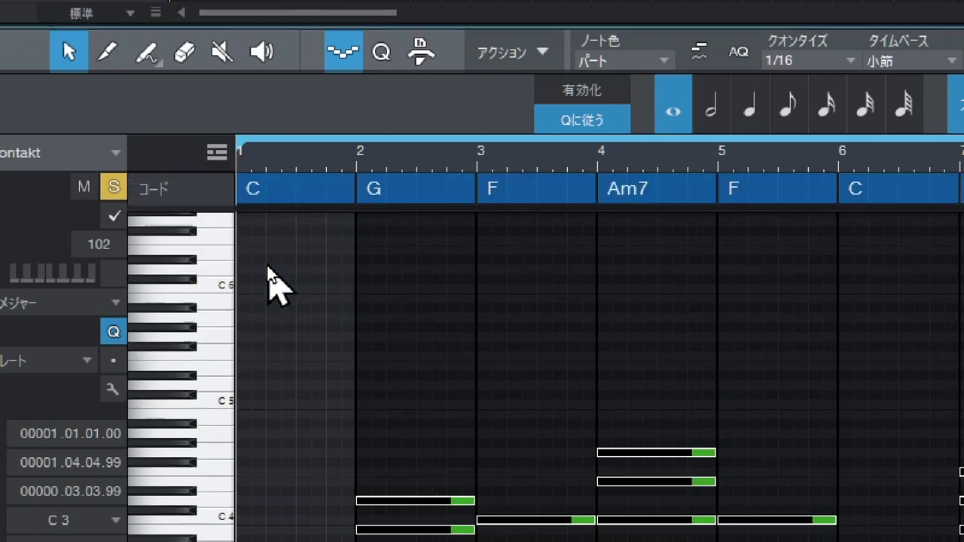
pyautogui.click(221, 160)
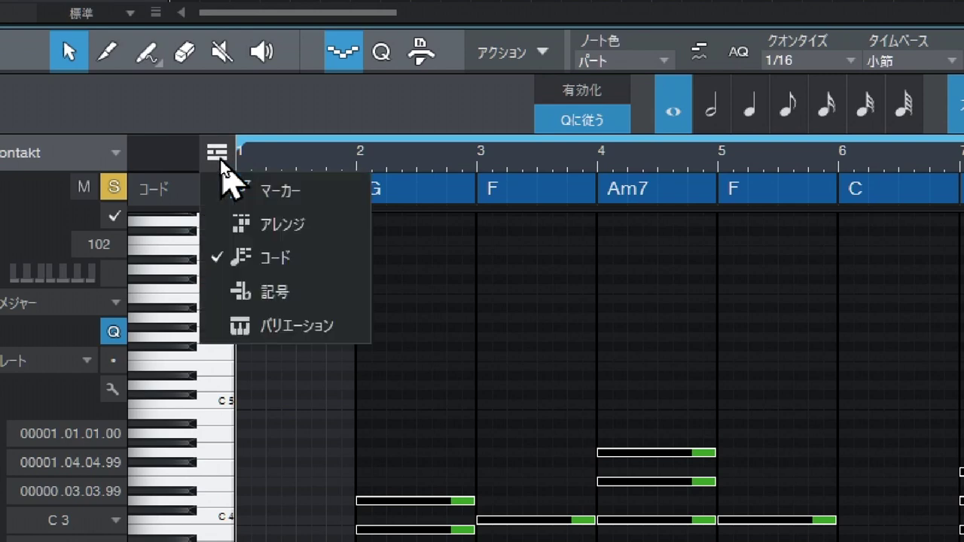
pyautogui.click(253, 326)
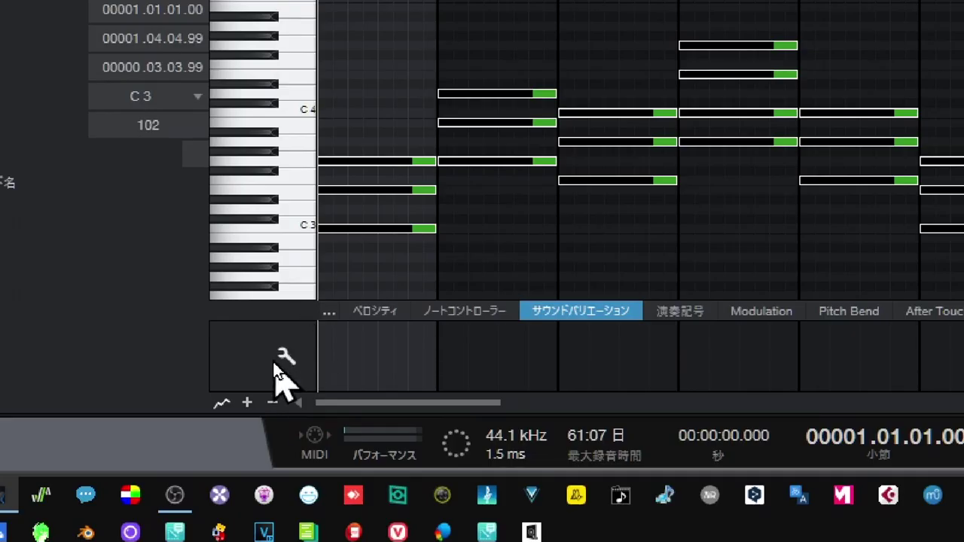
# Create a sound variation for the Kontakt track and set its activation sequence to a channel change to CH 1.
pyautogui.click(274, 364)
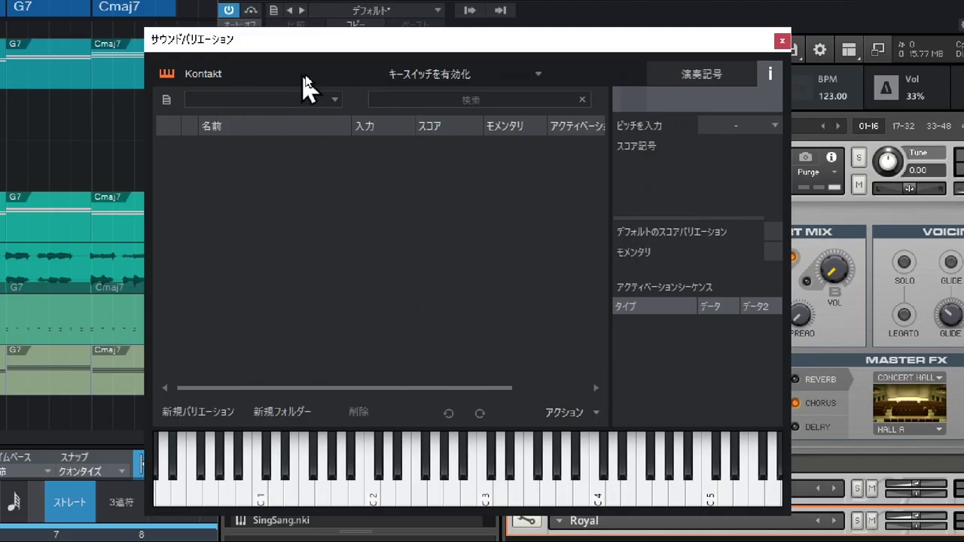
pyautogui.click(199, 412)
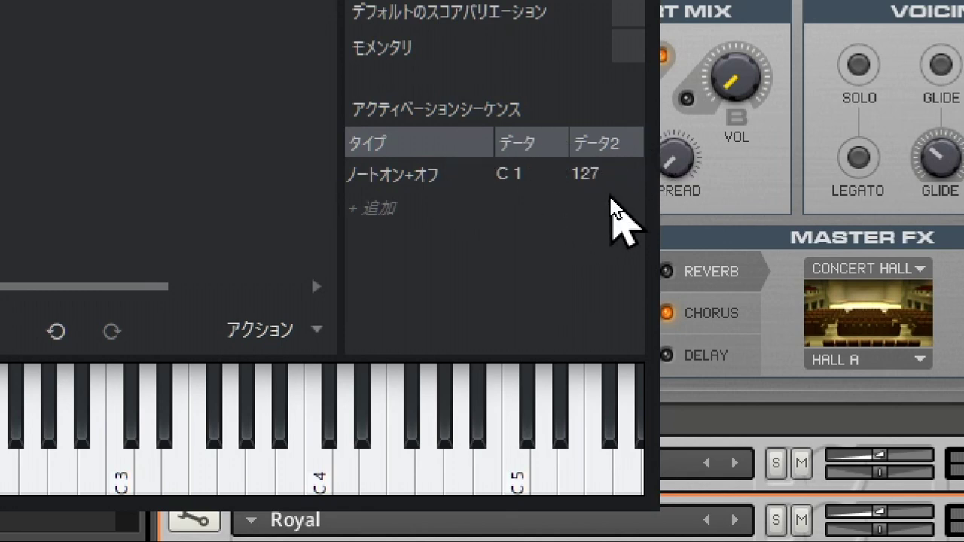
pyautogui.click(423, 174)
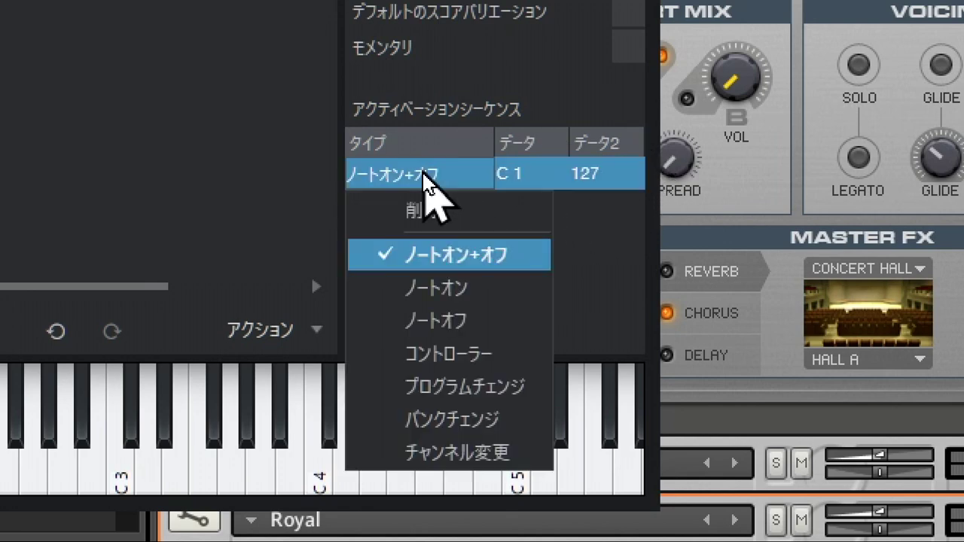
pyautogui.click(457, 452)
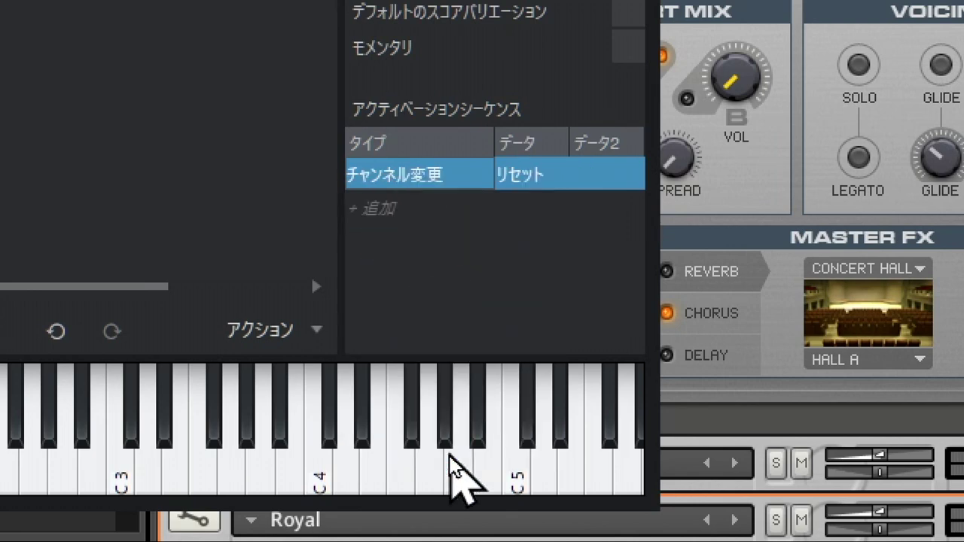
pyautogui.doubleClick(518, 175)
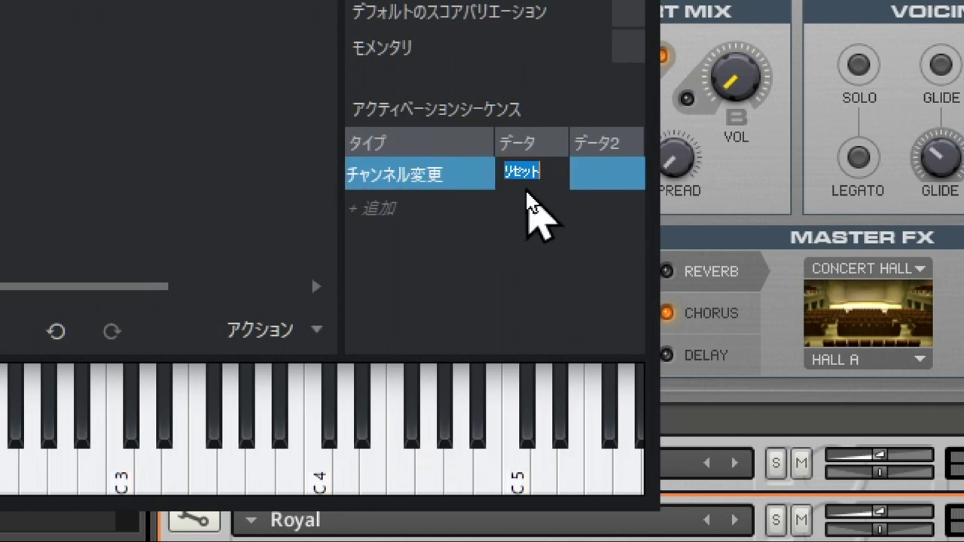
pyautogui.write('1c')
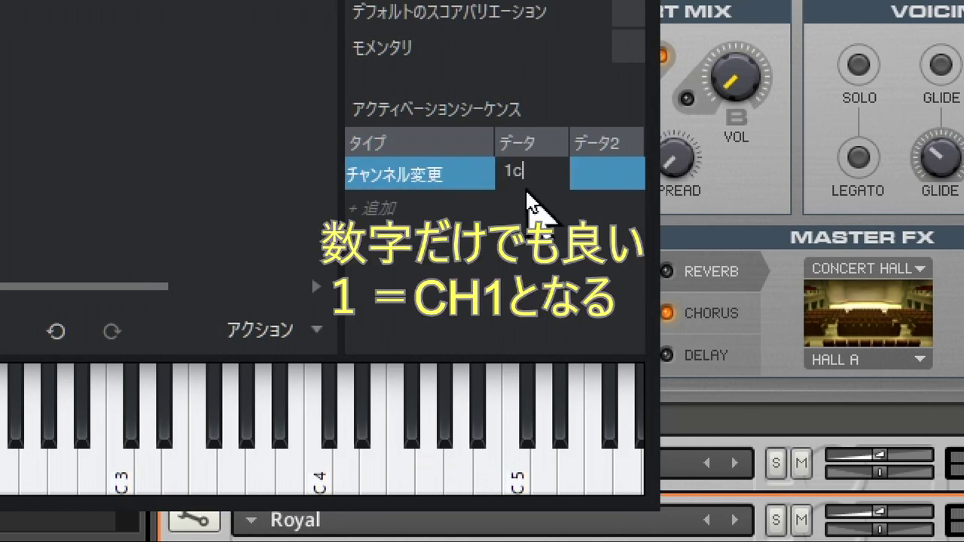
pyautogui.write('h')
pyautogui.press('Return')
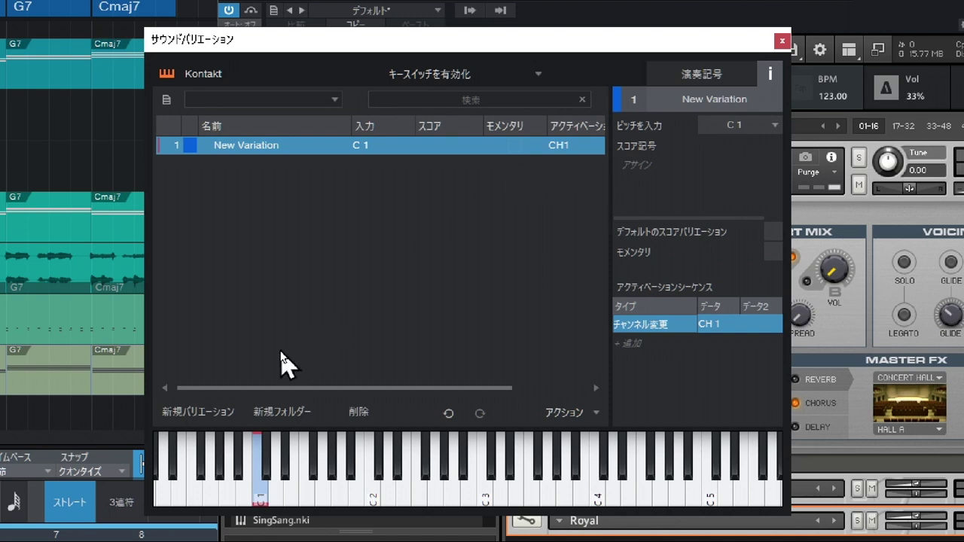
# Add two more sound variations for CH 2 and CH 3, and rename the first variation Ch1.
pyautogui.click(206, 415)
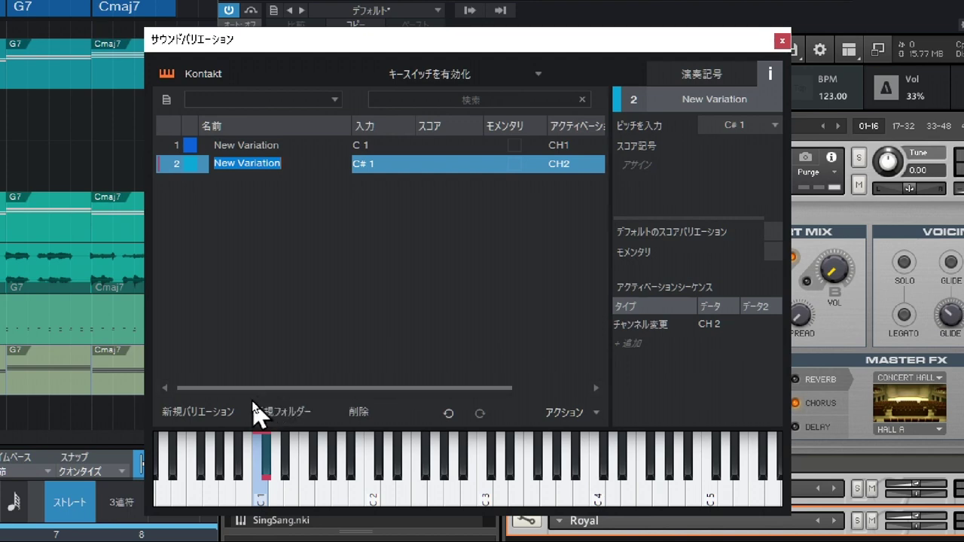
pyautogui.click(209, 417)
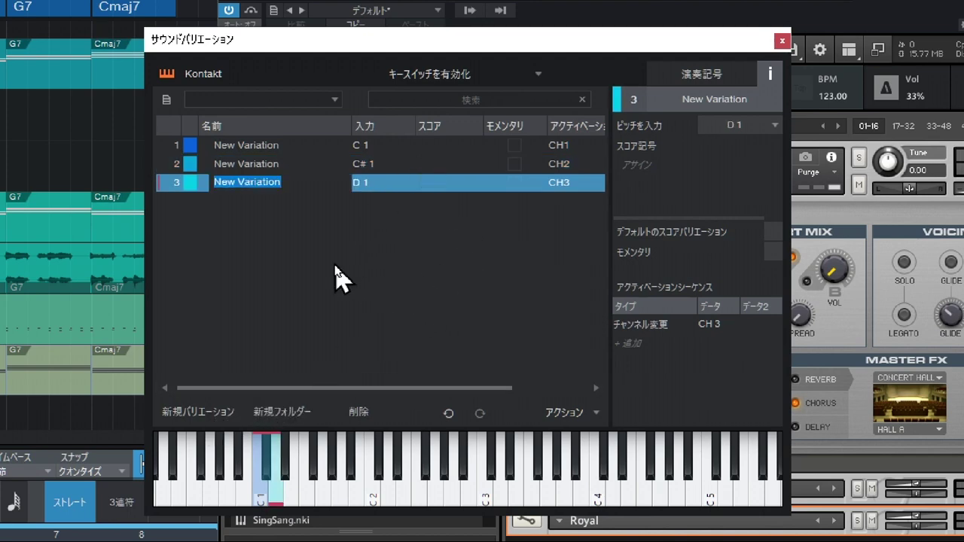
pyautogui.click(264, 147)
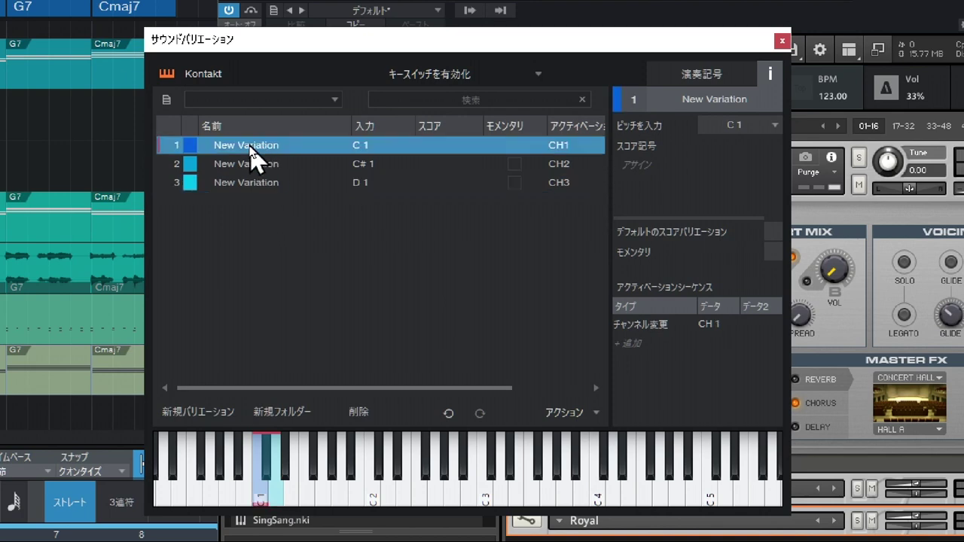
pyautogui.click(252, 146)
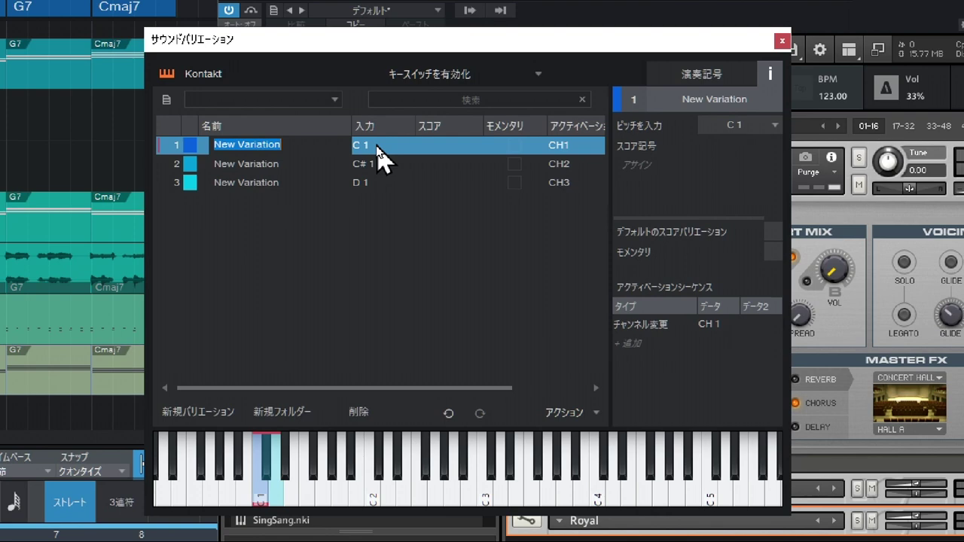
pyautogui.write('C')
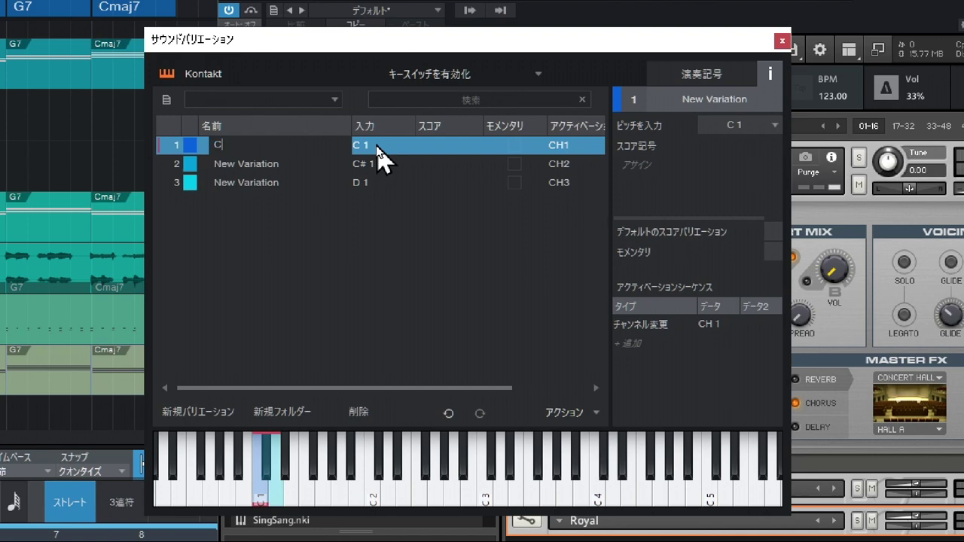
pyautogui.write('h1')
pyautogui.press('Return')
# Rename the second sound variation CH2 and the third one CH3.
pyautogui.doubleClick(241, 164)
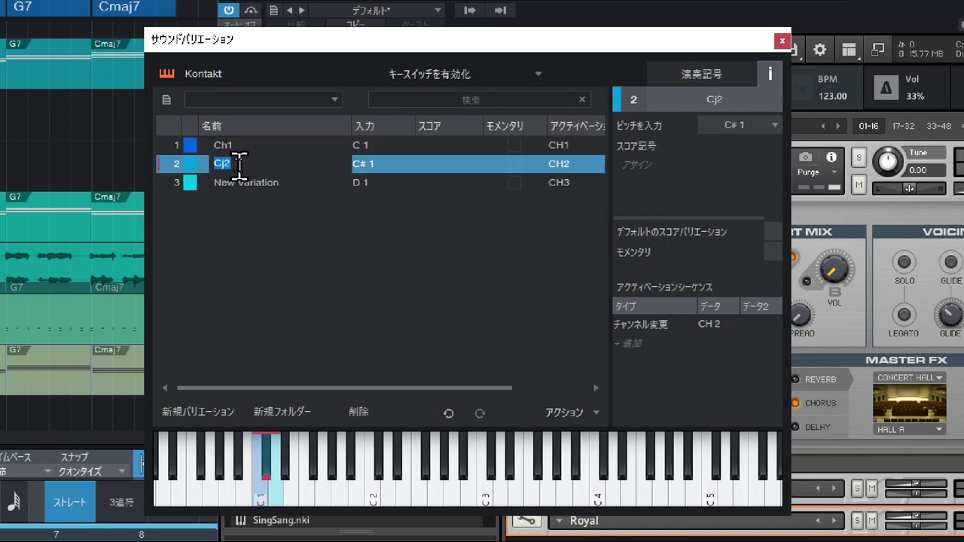
pyautogui.write('CH')
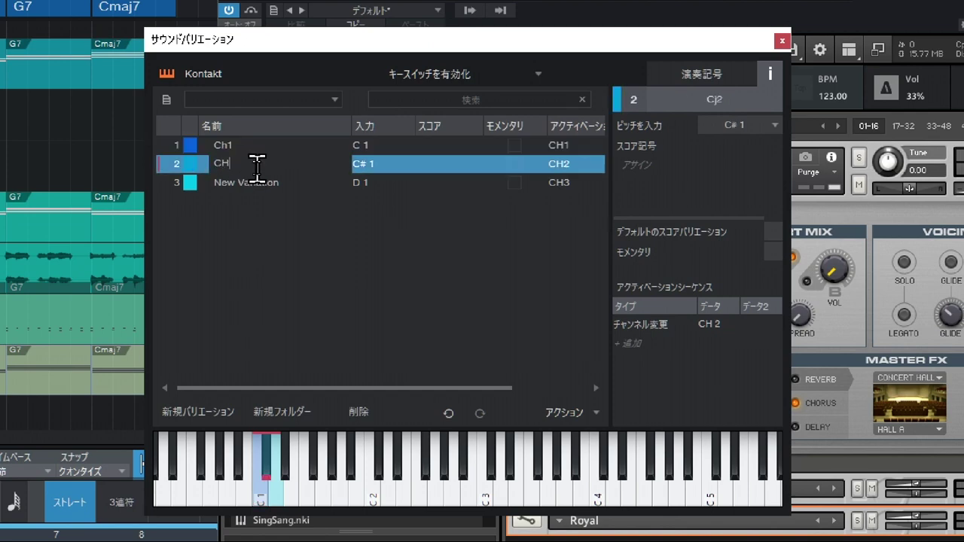
pyautogui.press('Return')
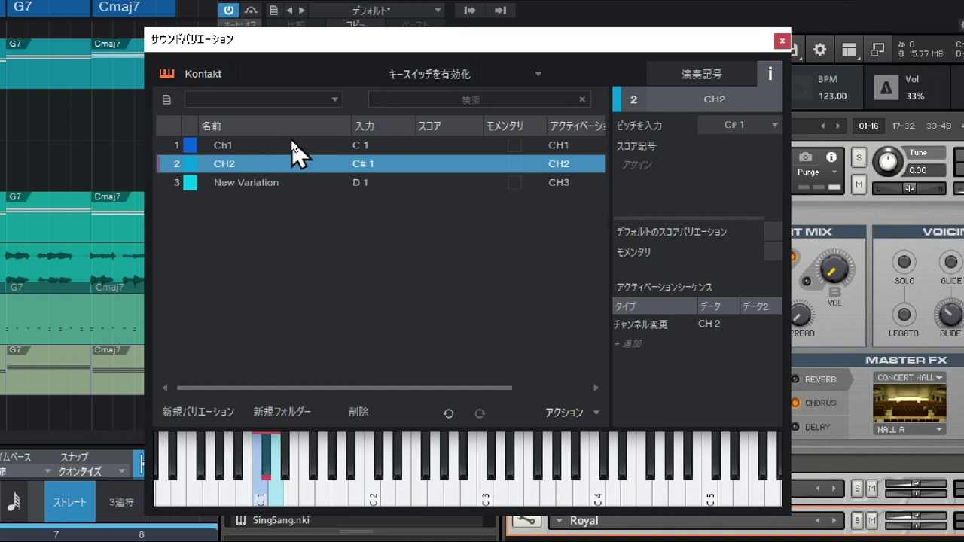
pyautogui.doubleClick(245, 185)
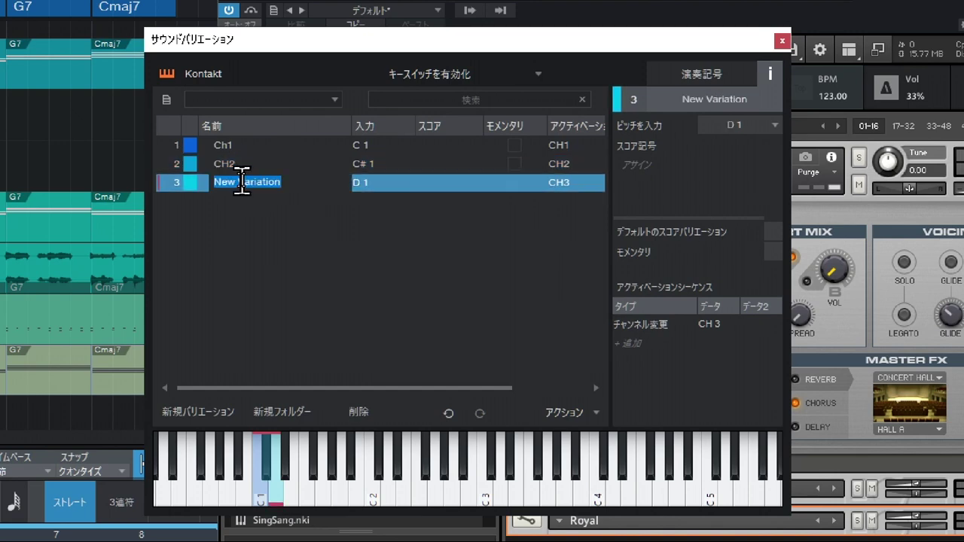
pyautogui.write('CH')
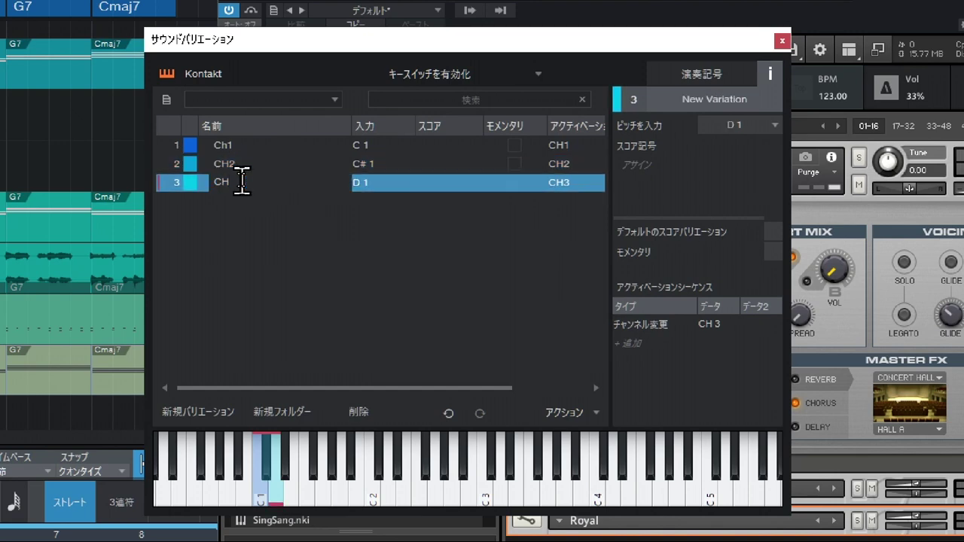
pyautogui.write('3')
pyautogui.press('Return')
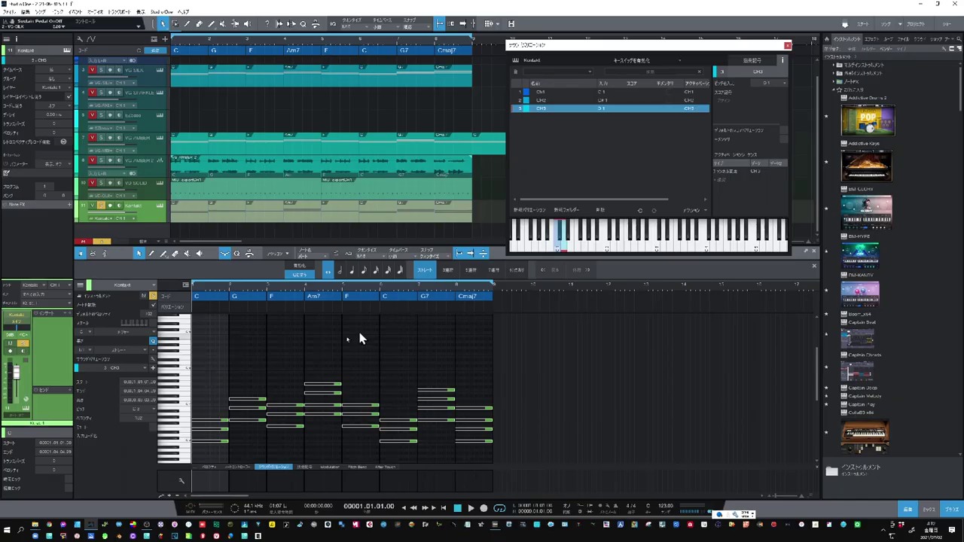
# Assign the Ch1 sound variation to the C chord notes in bar 1.
pyautogui.moveTo(224, 452); pyautogui.dragTo(217, 407)
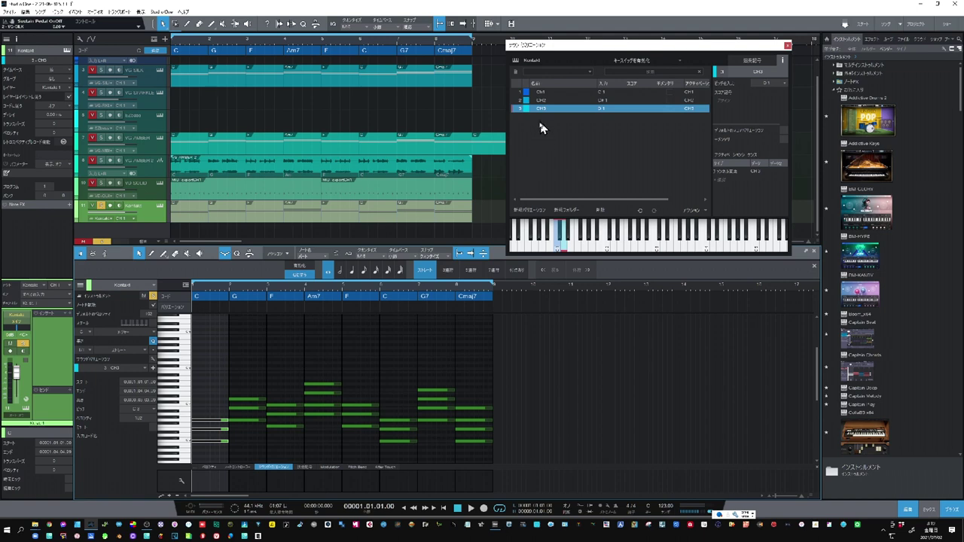
pyautogui.click(210, 365)
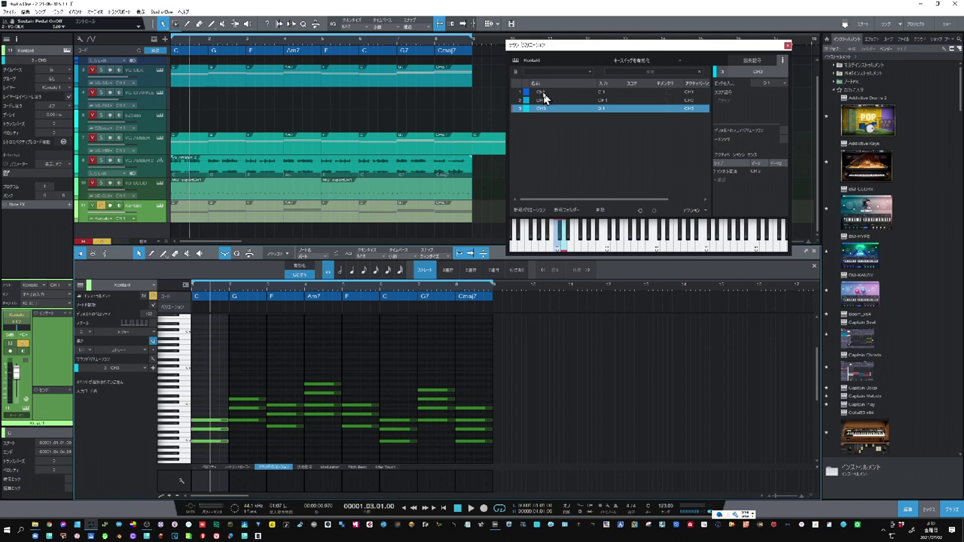
pyautogui.moveTo(544, 97); pyautogui.dragTo(206, 426)
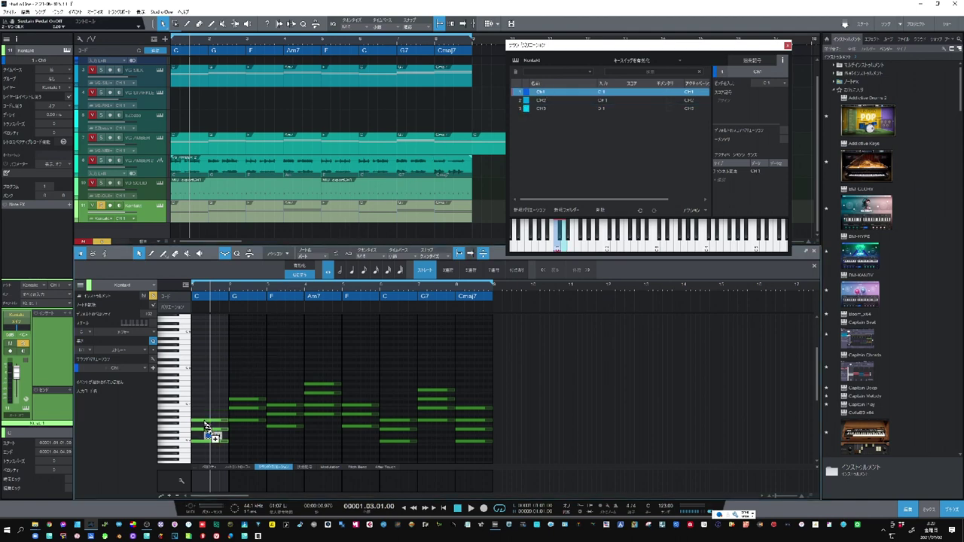
pyautogui.moveTo(205, 426); pyautogui.dragTo(205, 426)
# Color the CH2 sound variation magenta and the CH3 variation yellow.
pyautogui.click(543, 100)
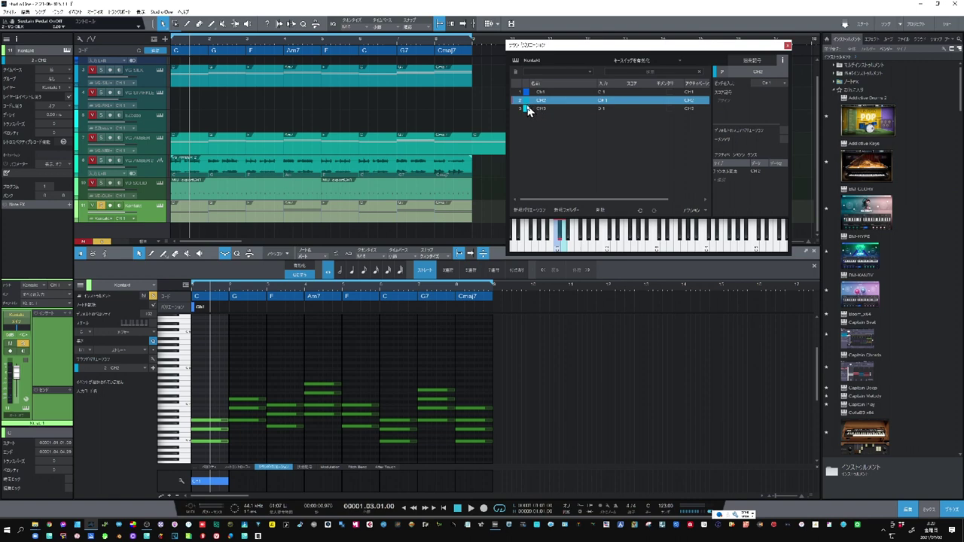
pyautogui.click(525, 108)
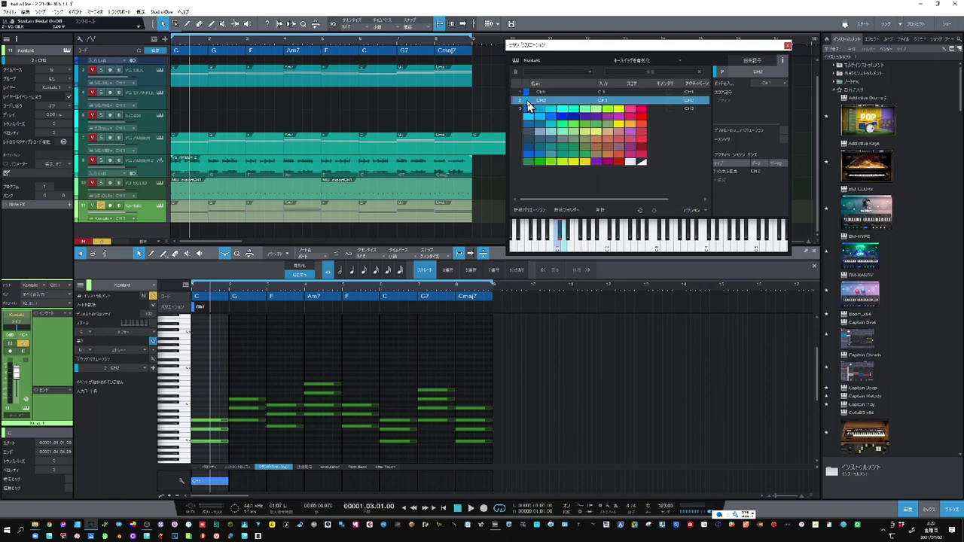
pyautogui.click(633, 123)
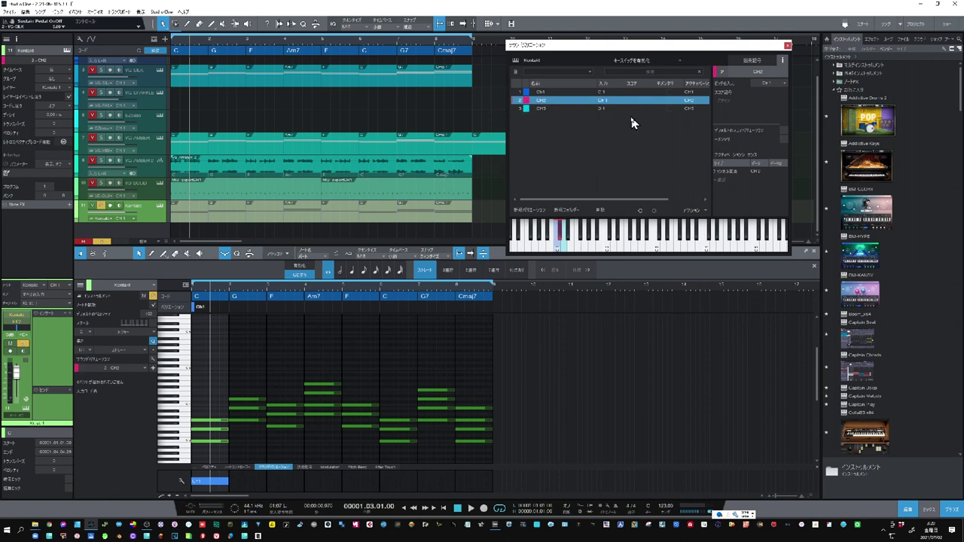
pyautogui.click(525, 110)
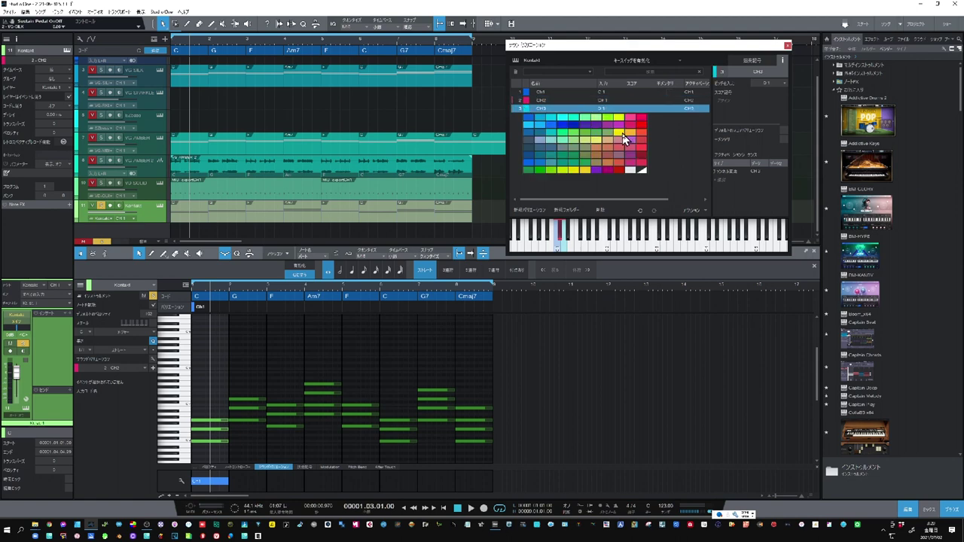
pyautogui.click(623, 134)
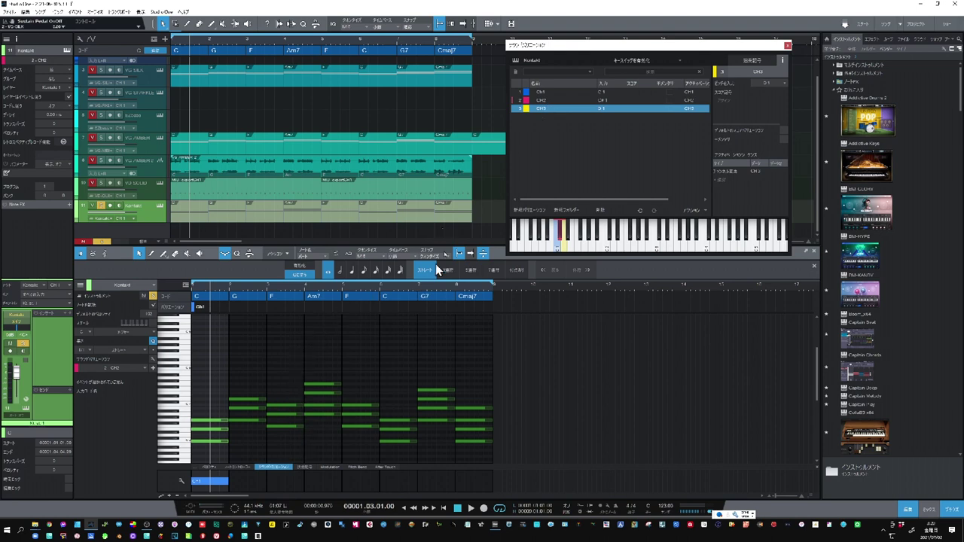
# Assign the CH2 variation to the F chord notes in bar 3 and CH3 to the F chord notes in bar 5.
pyautogui.click(543, 102)
pyautogui.moveTo(543, 103)
pyautogui.mouseDown()
pyautogui.moveTo(386, 265)
pyautogui.moveTo(288, 410)
pyautogui.mouseUp()
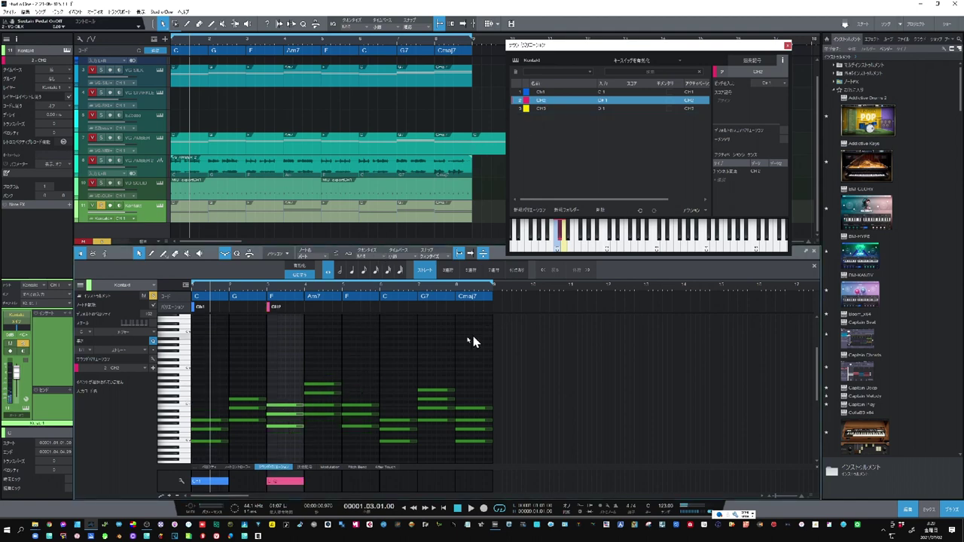
pyautogui.click(542, 109)
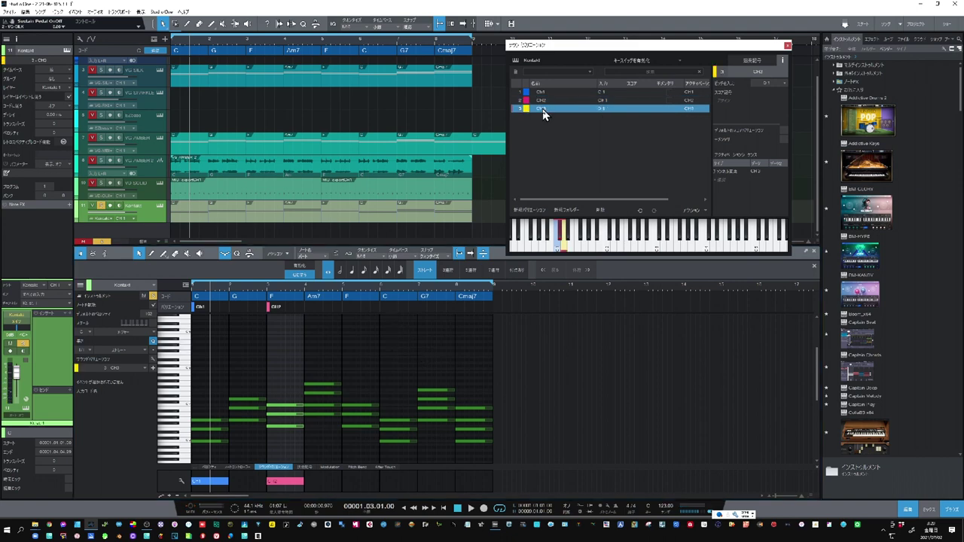
pyautogui.moveTo(544, 113)
pyautogui.mouseDown()
pyautogui.moveTo(479, 166)
pyautogui.moveTo(376, 360)
pyautogui.moveTo(359, 412)
pyautogui.mouseUp()
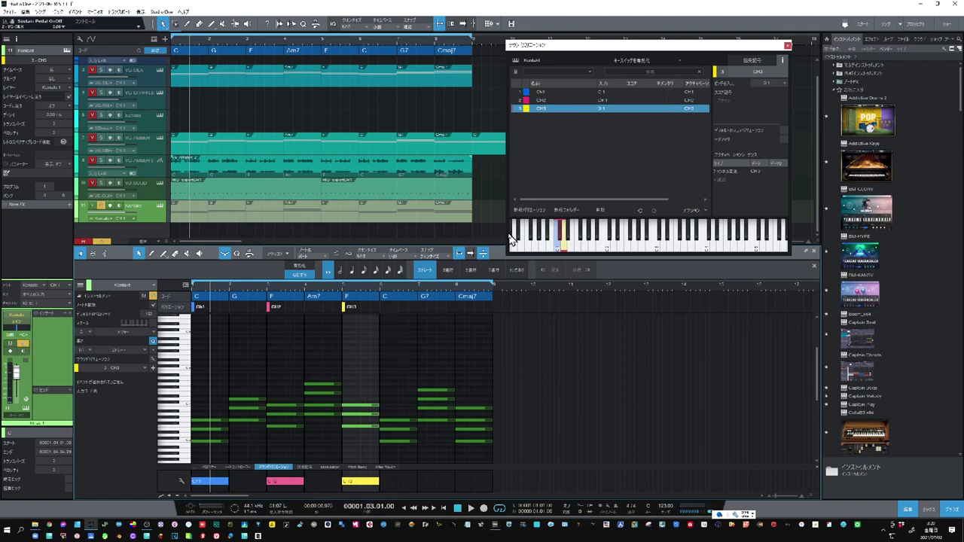
# Assign the Ch1 sound variation to the G7 chord notes in bar 7.
pyautogui.moveTo(546, 97); pyautogui.dragTo(442, 345)
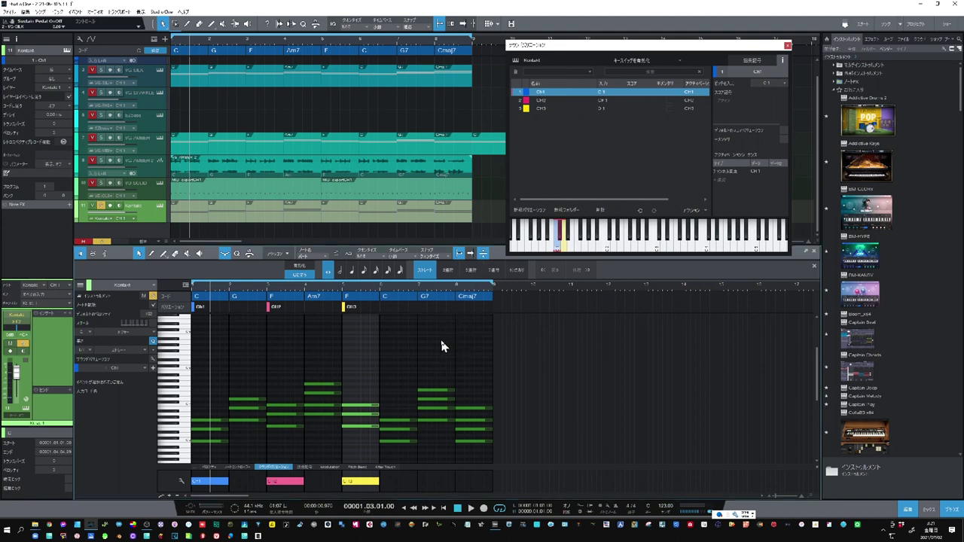
pyautogui.moveTo(542, 98); pyautogui.dragTo(437, 336)
pyautogui.moveTo(537, 97); pyautogui.dragTo(430, 396)
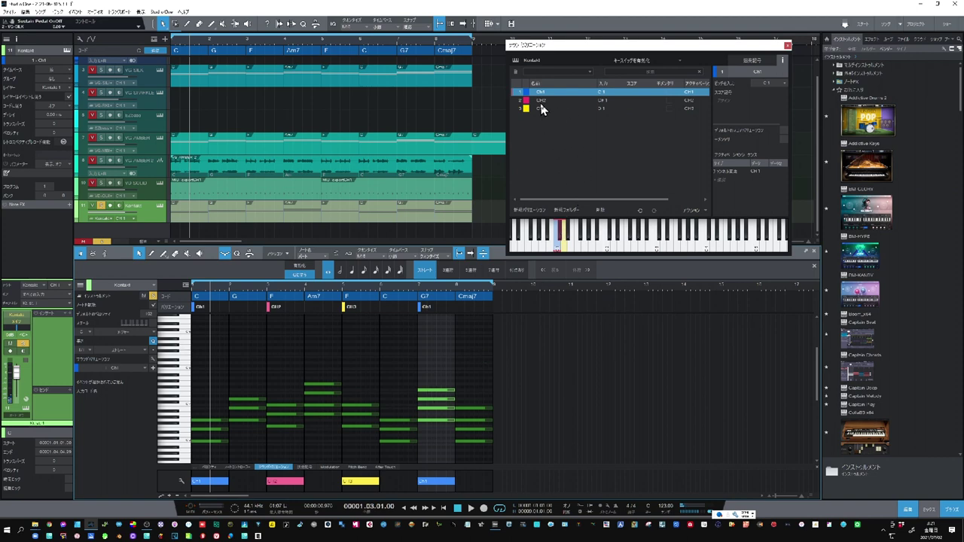
# Assign the CH2 sound variation to the Cmaj7 chord notes in bar 8 and play the song back from the start.
pyautogui.moveTo(540, 100); pyautogui.dragTo(474, 414)
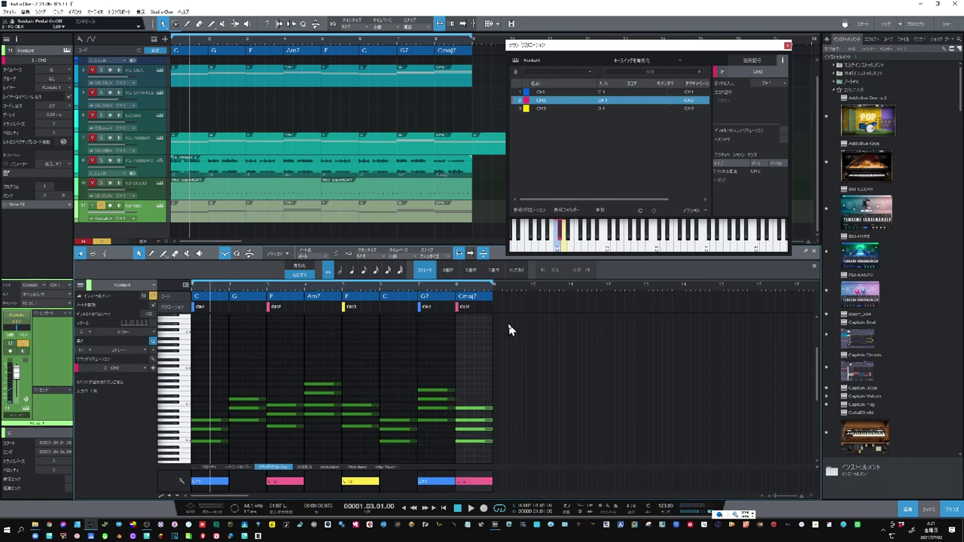
pyautogui.click(444, 509)
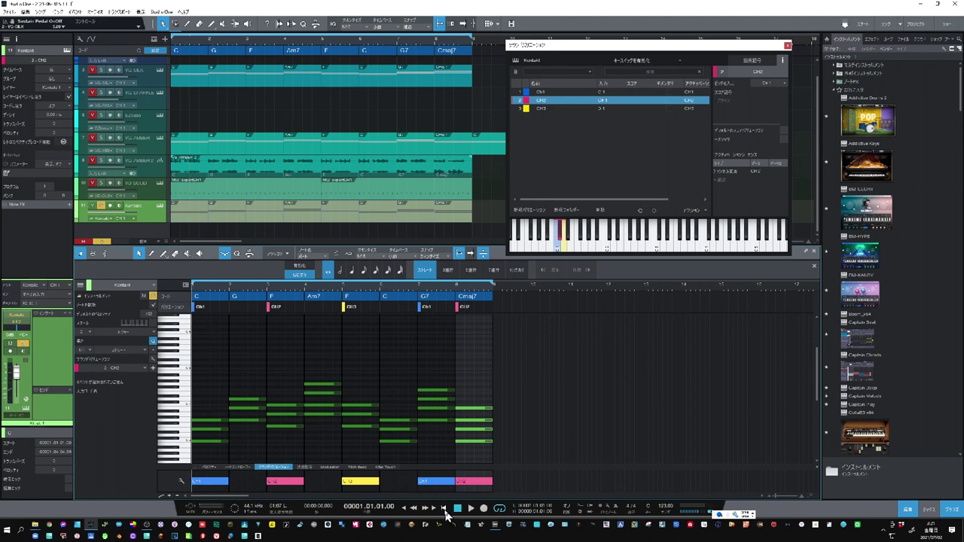
pyautogui.click(471, 508)
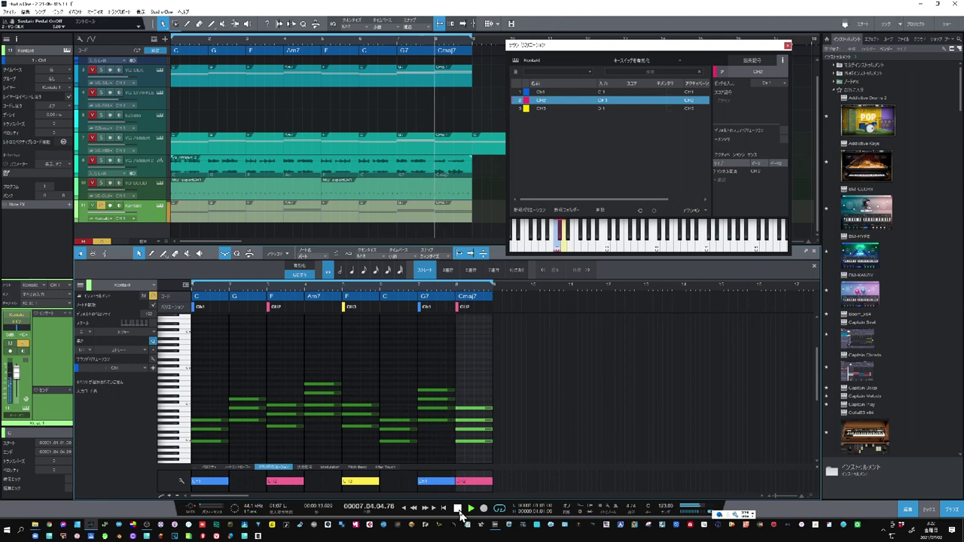
pyautogui.click(457, 509)
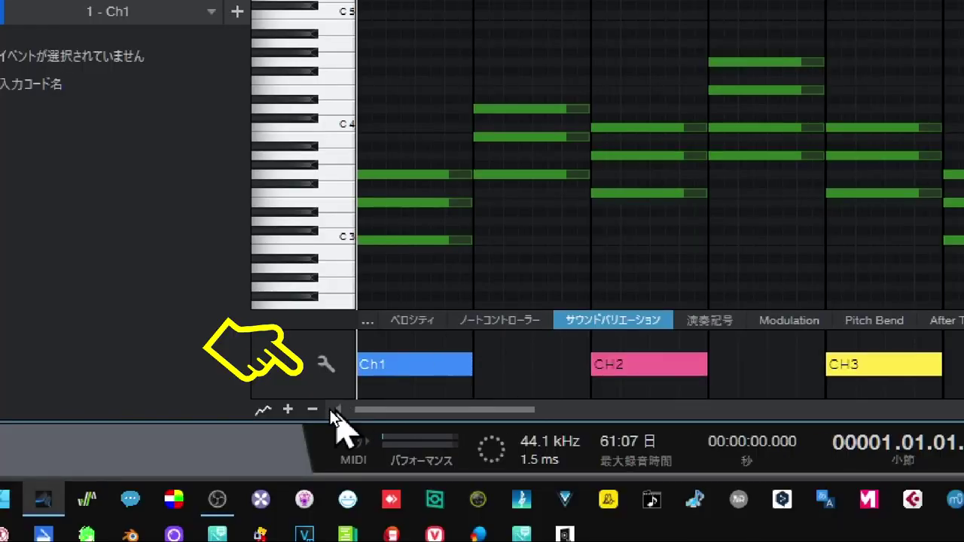
# Close the sound variation editor and reopen it for the Kontakt track.
pyautogui.click(325, 365)
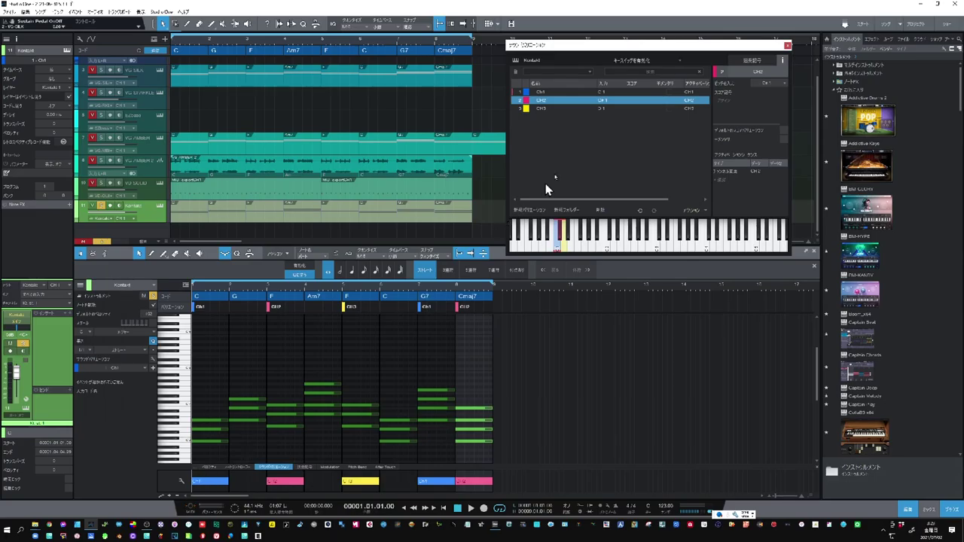
pyautogui.click(788, 46)
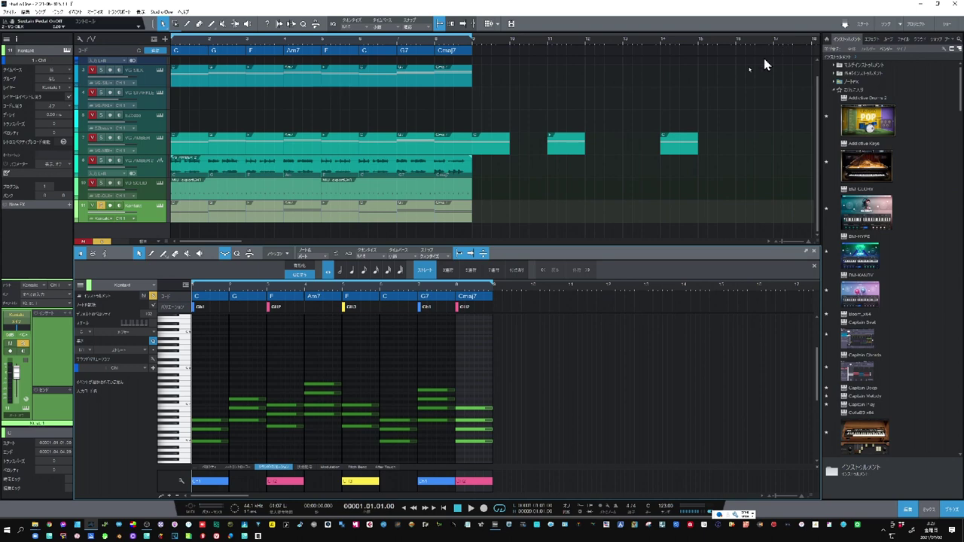
pyautogui.click(180, 482)
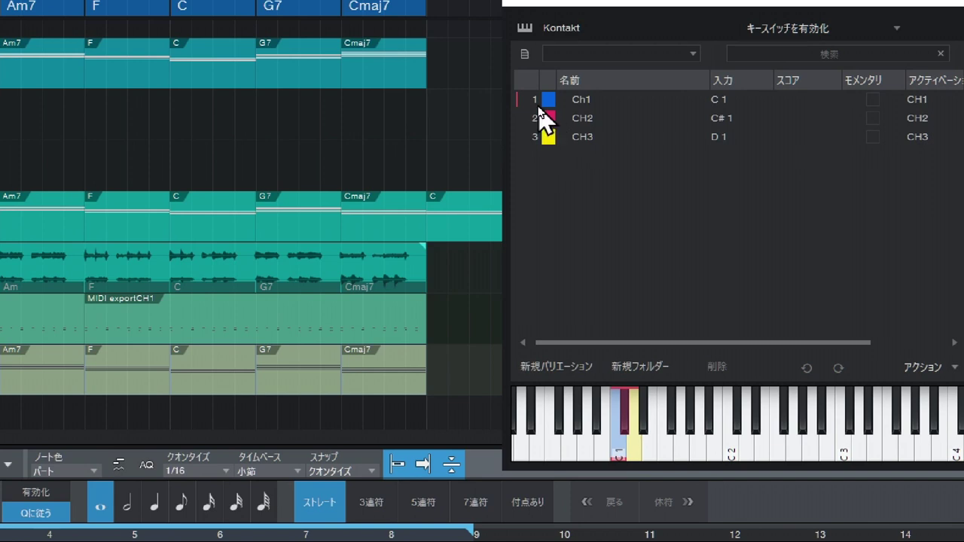
# Save the Kontakt track's sound variation map as a preset named "Kontact Ch".
pyautogui.click(525, 56)
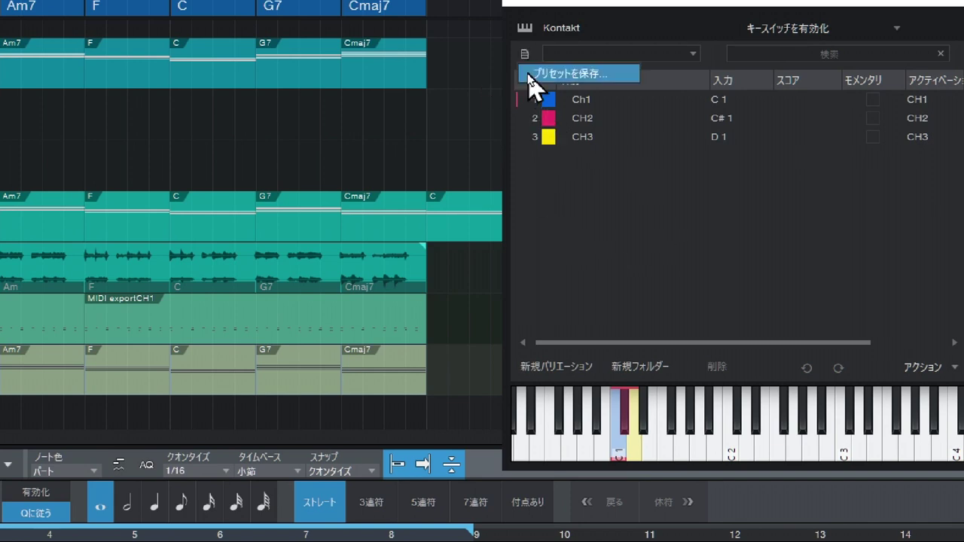
pyautogui.click(558, 75)
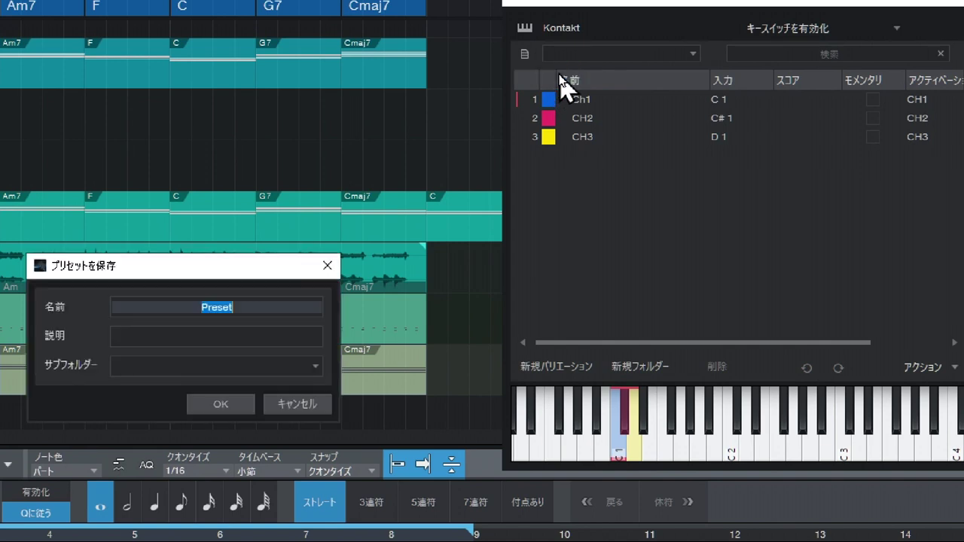
pyautogui.click(240, 305)
pyautogui.moveTo(246, 305); pyautogui.dragTo(155, 314)
pyautogui.write('Ko')
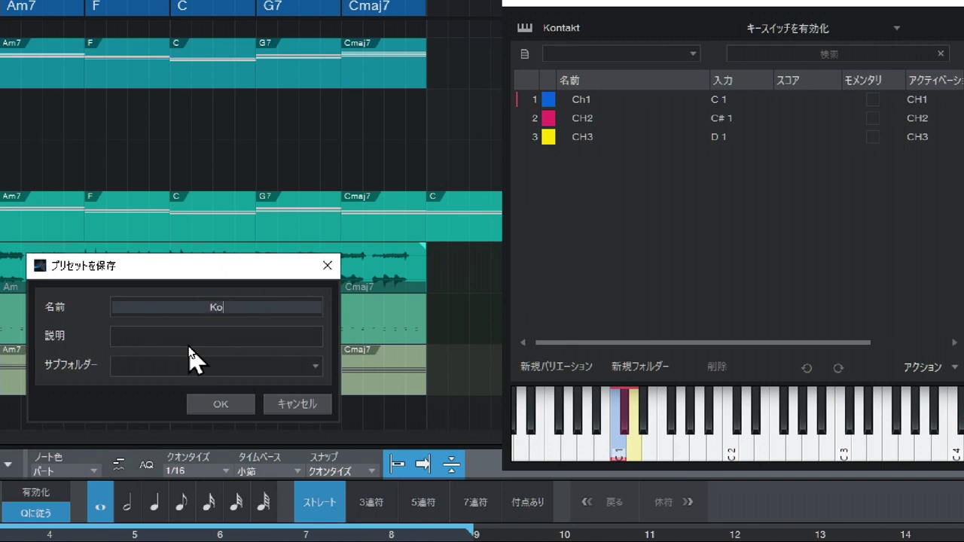
pyautogui.write('nta')
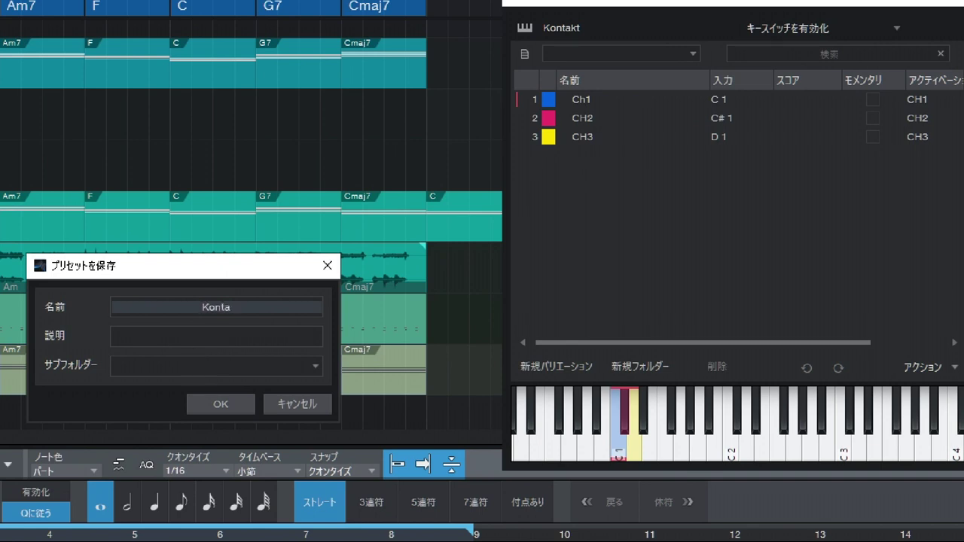
pyautogui.write('ct C')
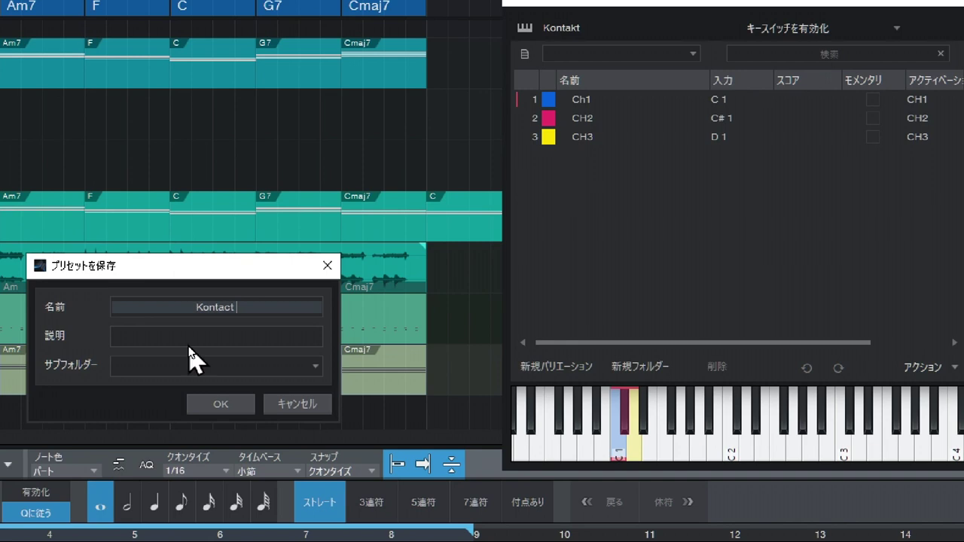
pyautogui.write('h')
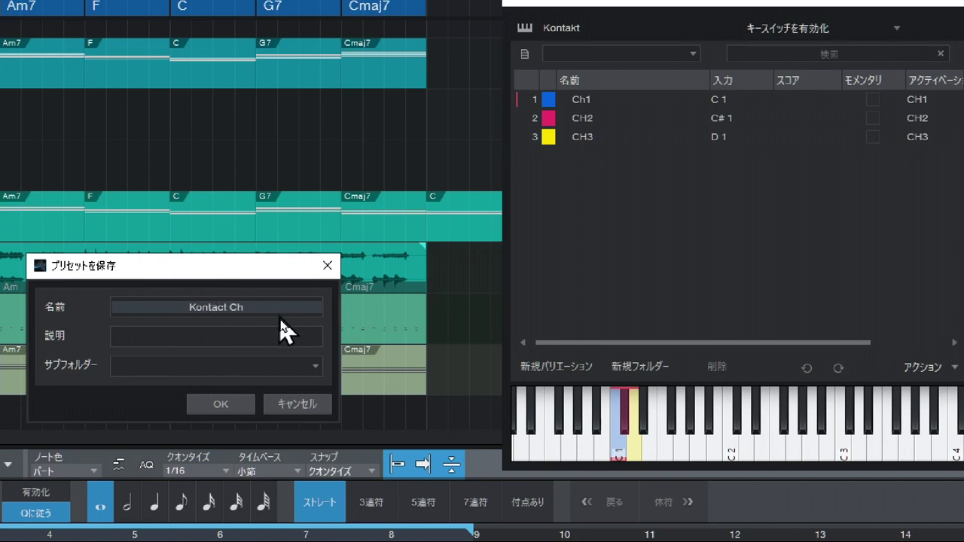
pyautogui.click(220, 405)
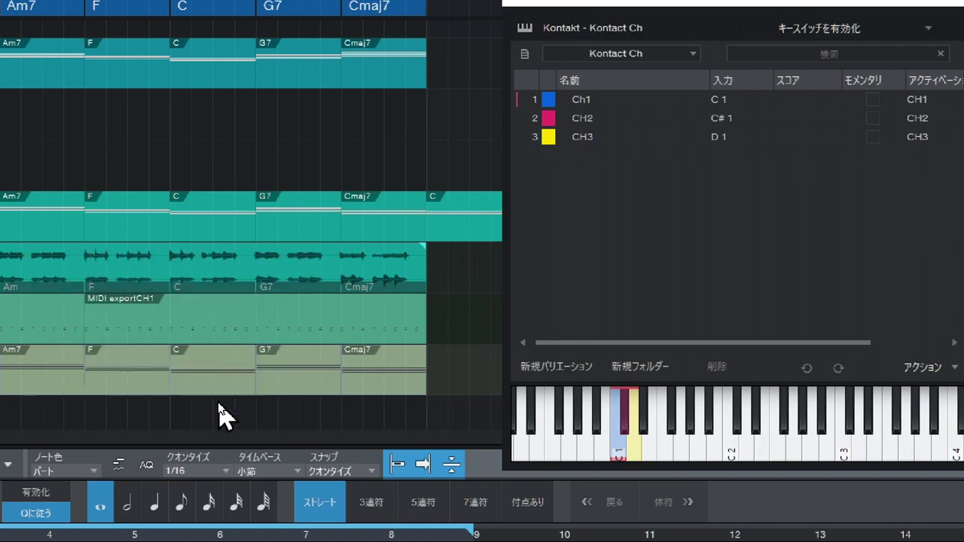